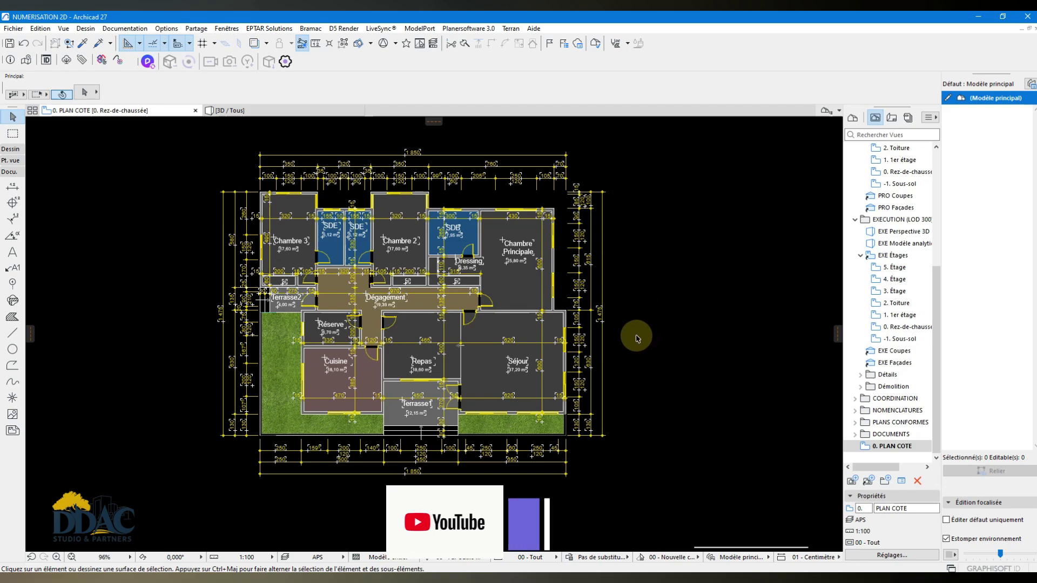
# Step: Open the project's surface attribute settings with the Carrelages folder as the current folder
pyautogui.scroll(2, 566, 473)
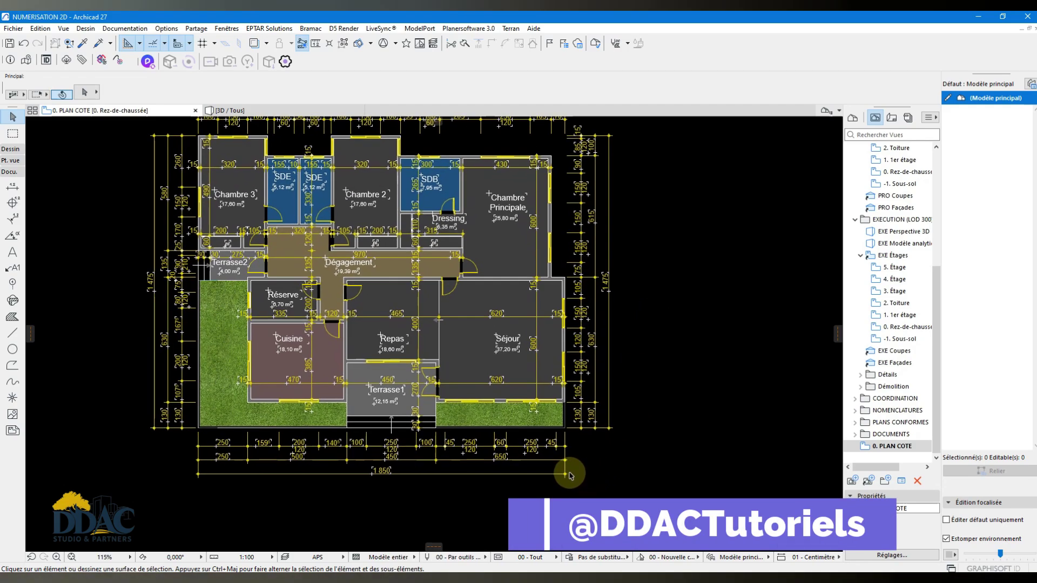
pyautogui.scroll(-2, 594, 448)
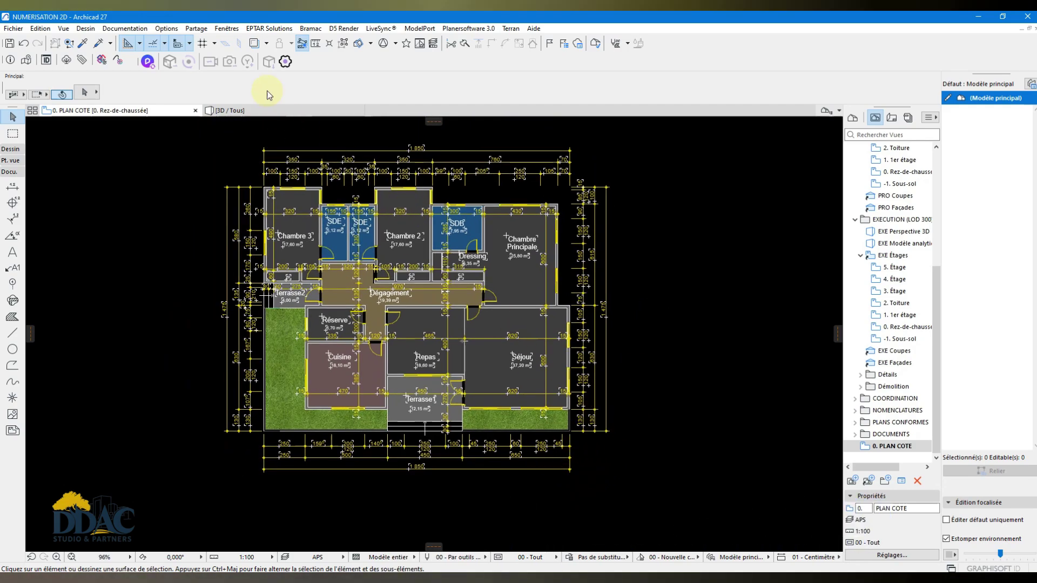
pyautogui.click(167, 28)
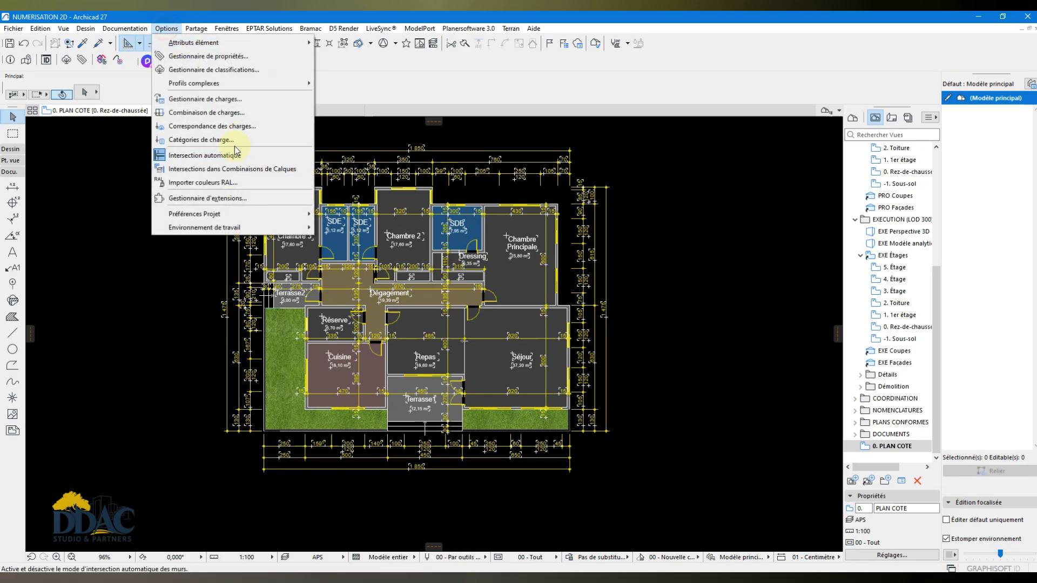
pyautogui.moveTo(253, 43)
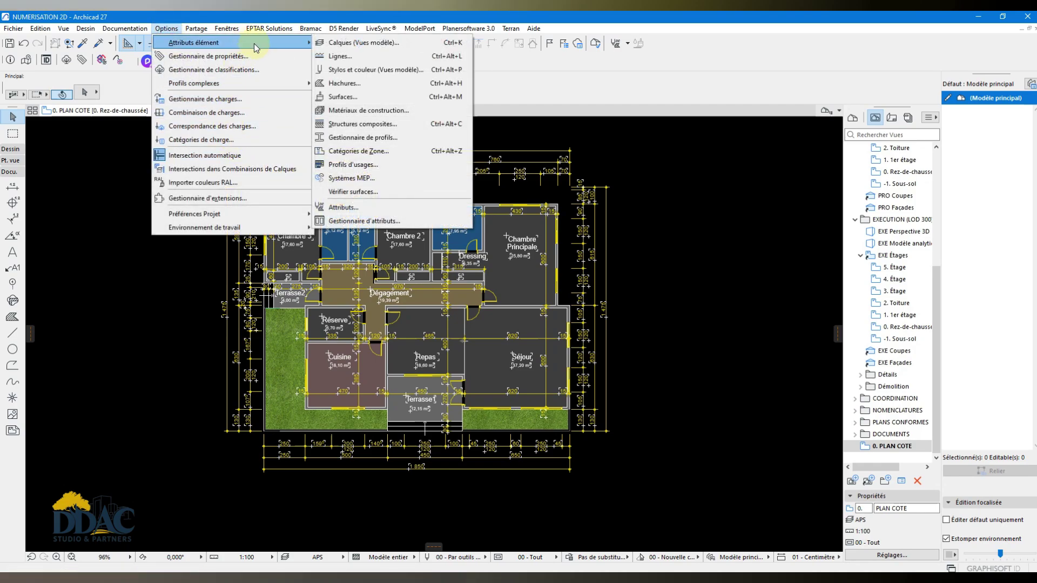
pyautogui.click(346, 101)
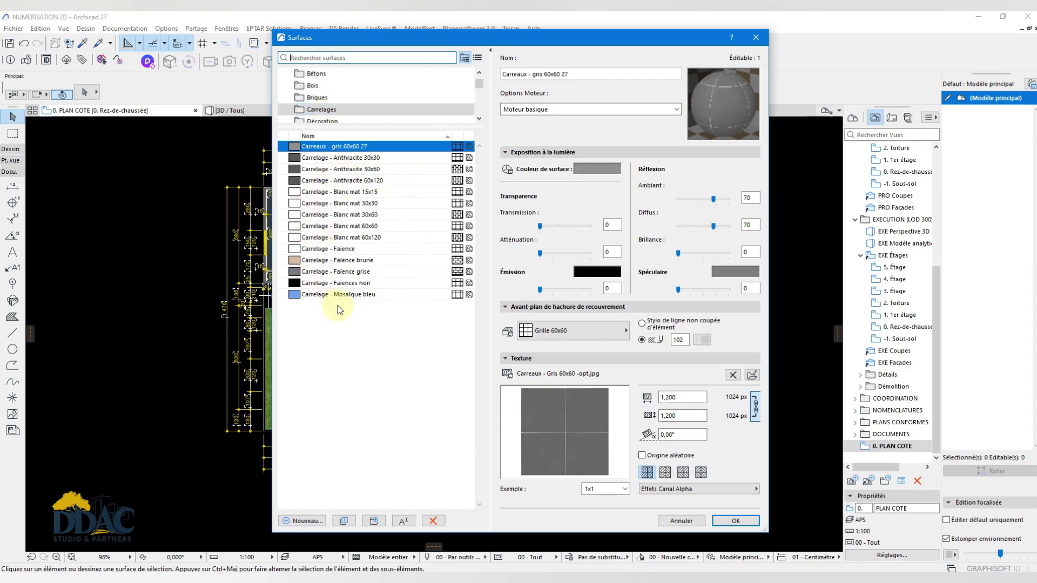
pyautogui.click(355, 249)
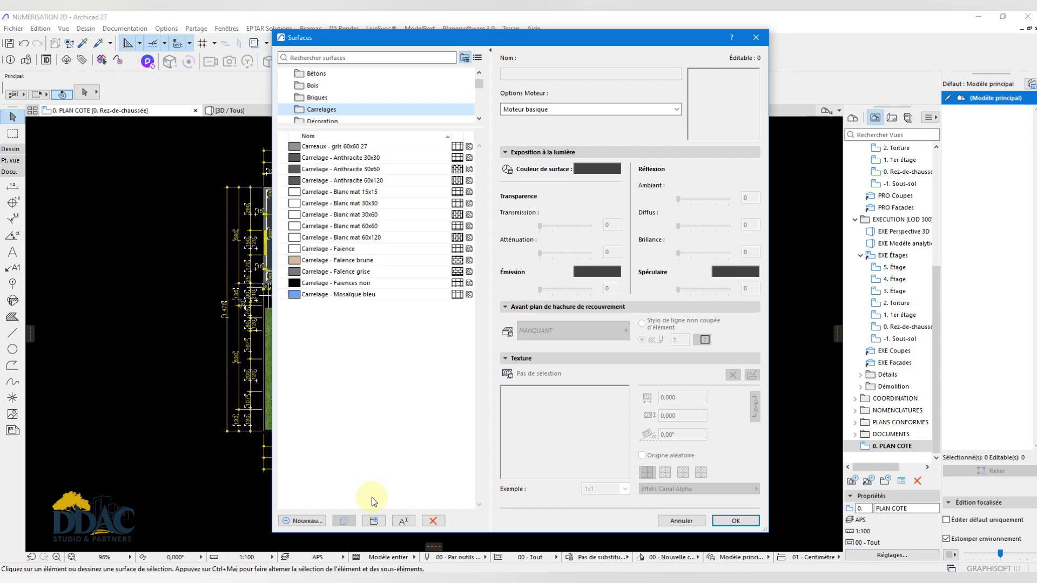
# Step: Start a new surface and set its creation mode to Nouveau à partir du catalogue
pyautogui.click(304, 522)
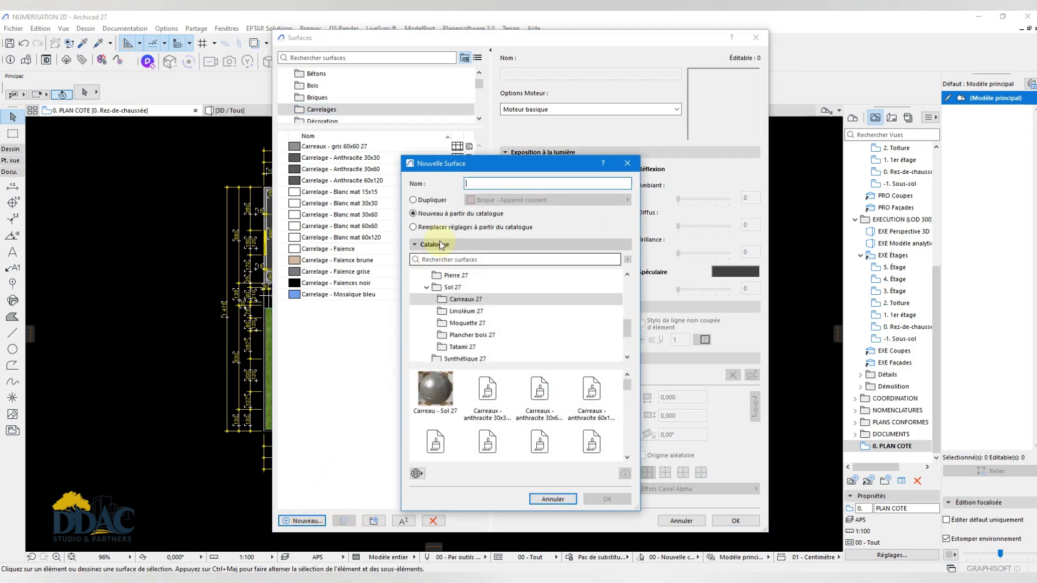
pyautogui.click(420, 227)
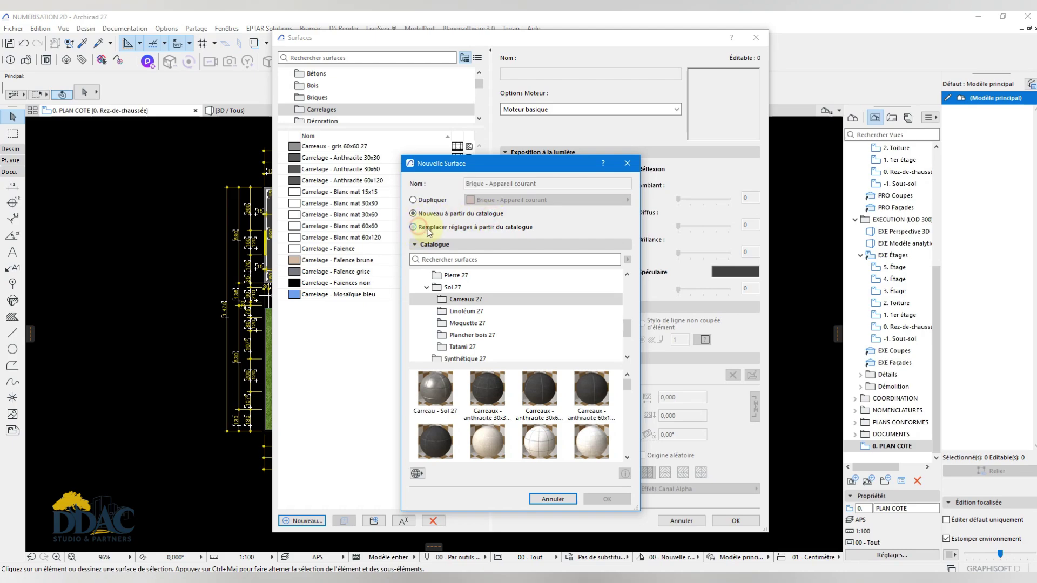
pyautogui.click(423, 199)
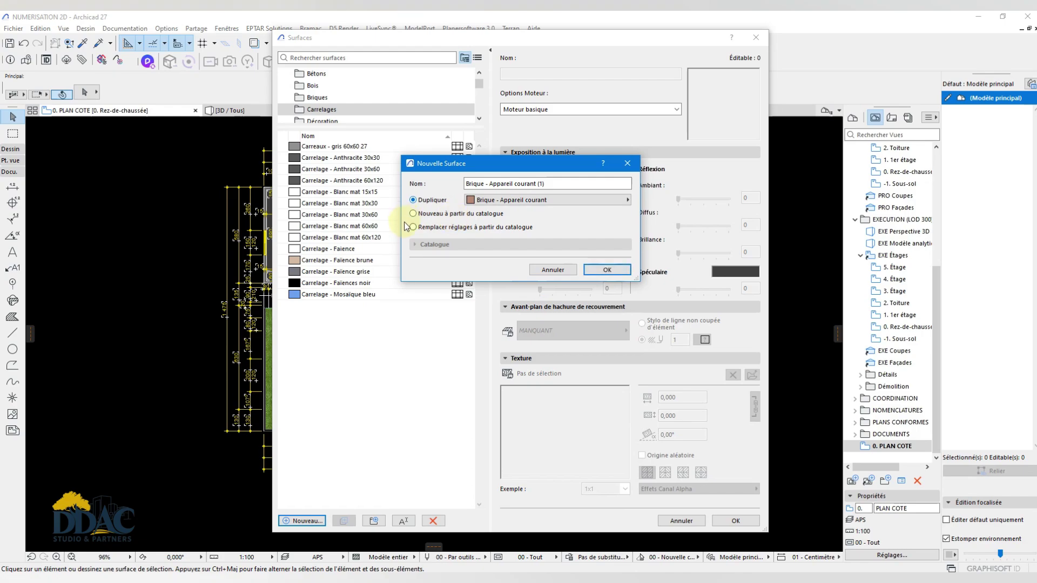
pyautogui.click(431, 214)
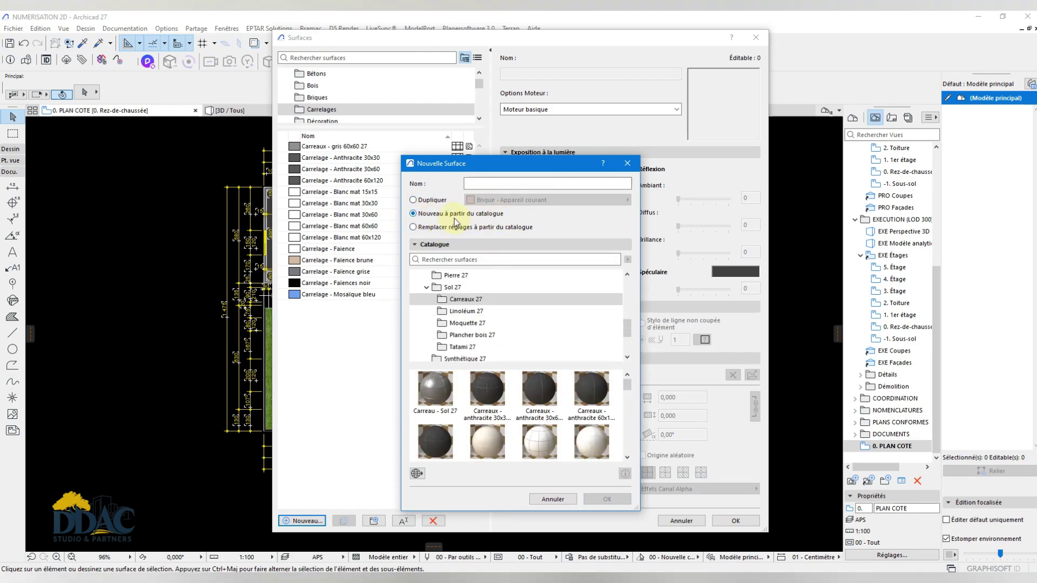
# Step: Examine the Linoléum 27 and Moquette 27 surfaces in the catalogue's Sol 27 group
pyautogui.click(450, 299)
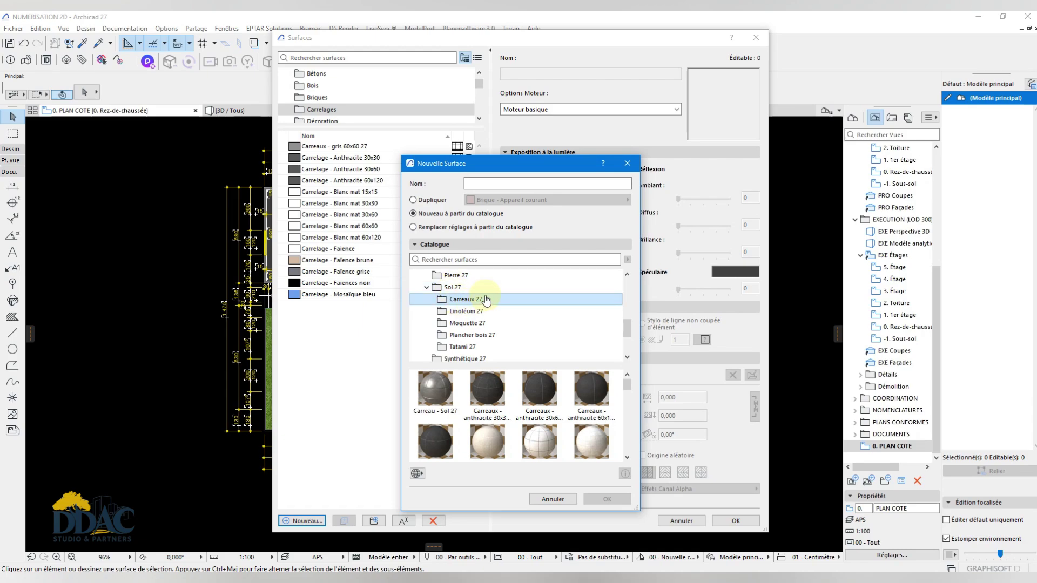
pyautogui.click(463, 311)
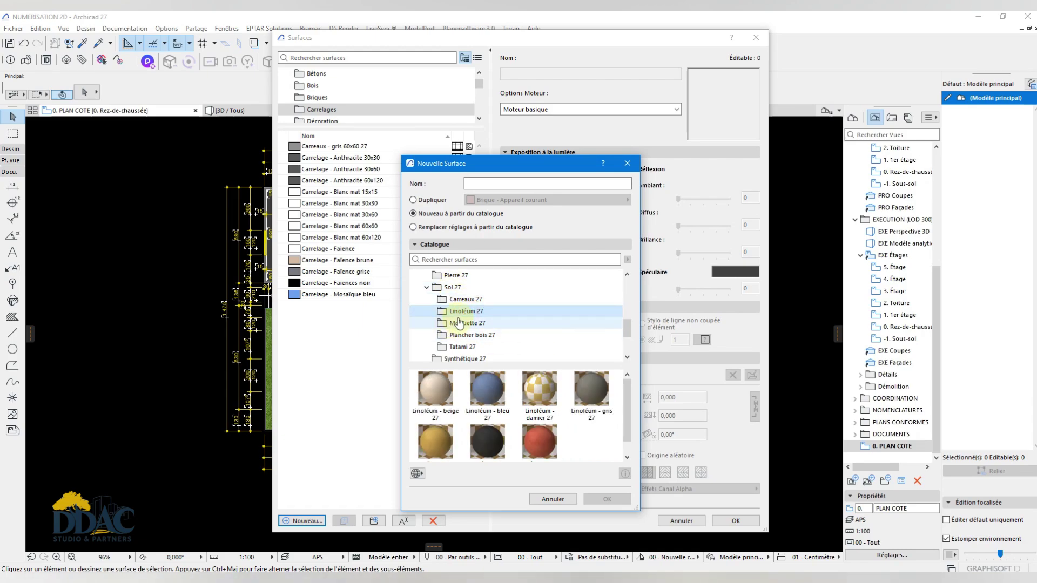
pyautogui.click(479, 324)
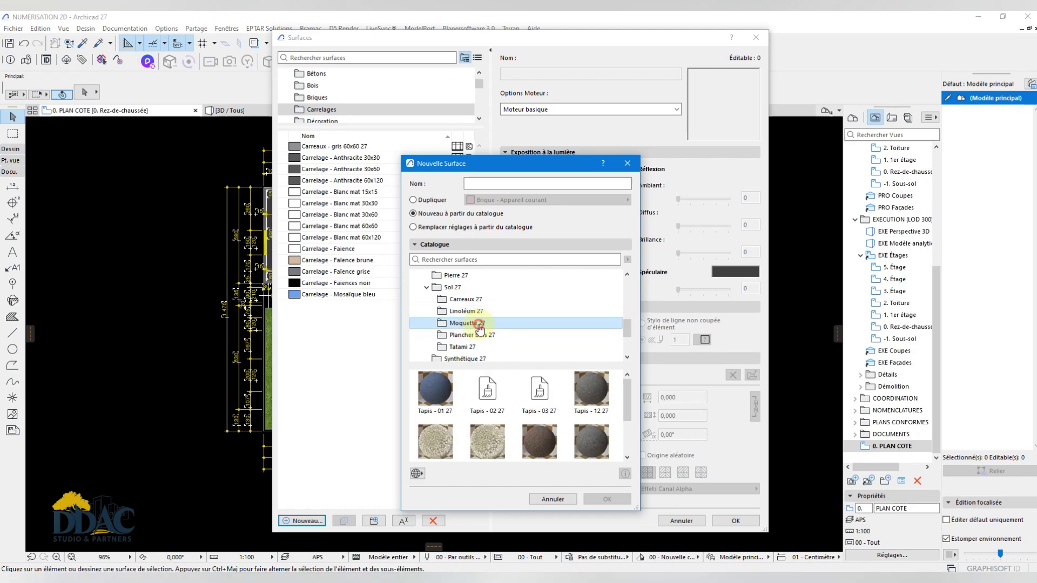
pyautogui.scroll(-2, 534, 420)
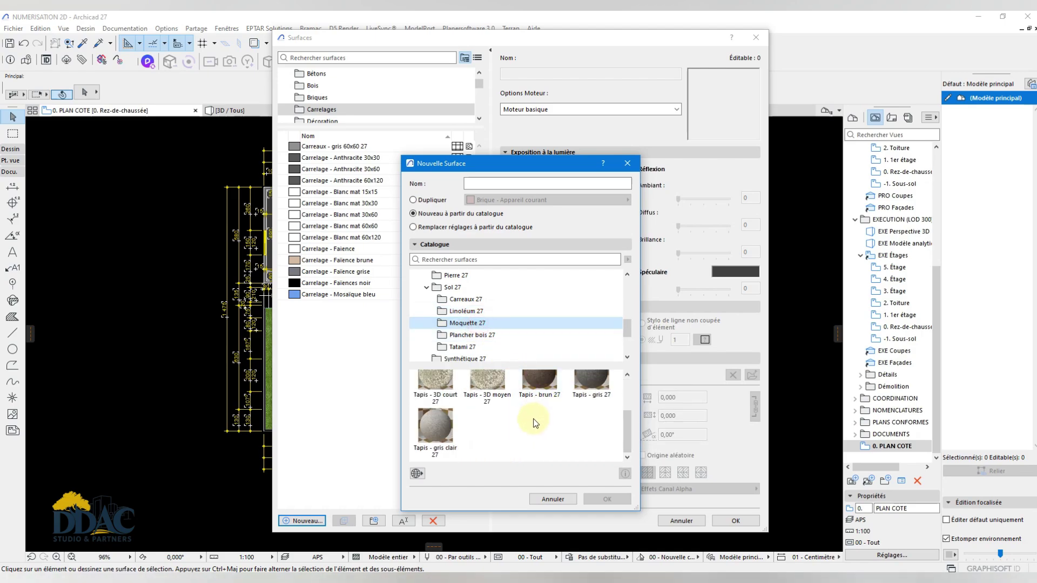
pyautogui.scroll(2, 532, 422)
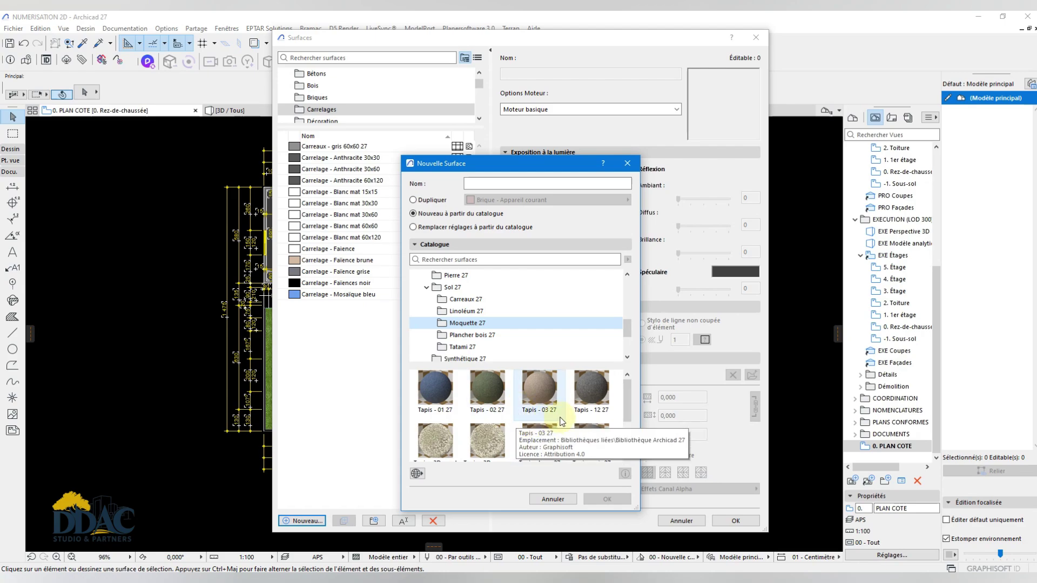
pyautogui.scroll(-2, 559, 421)
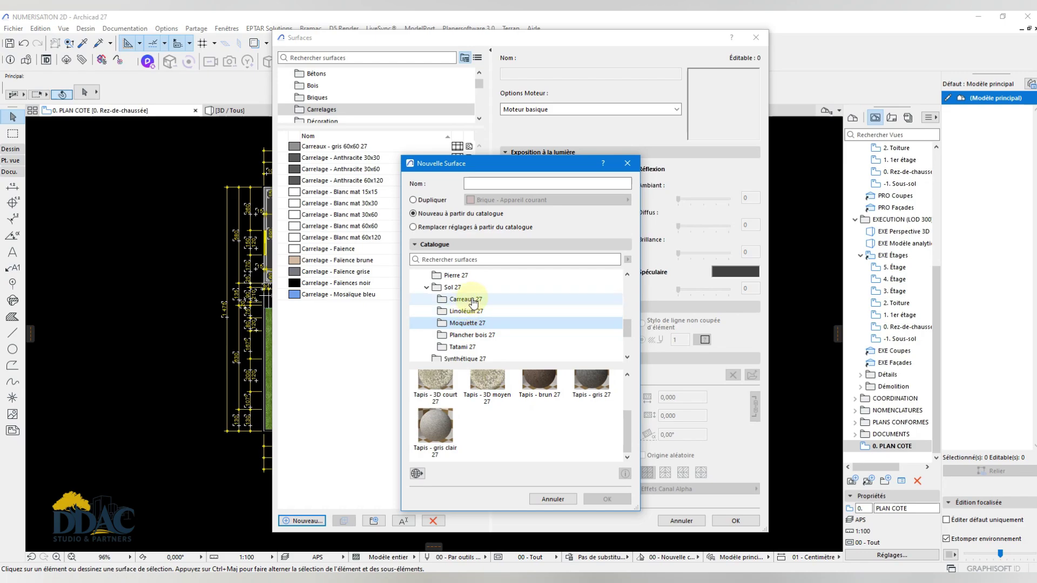
# Step: Add the surface Carreaux - gris clair 60x120 27 from the catalogue's Carreaux 27 folder to Carrelages
pyautogui.click(473, 300)
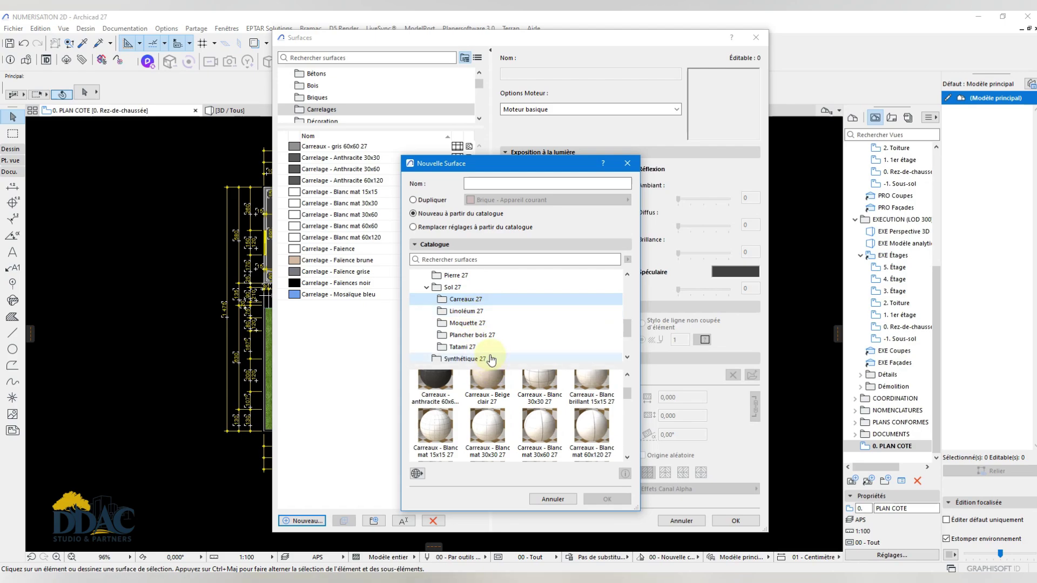
pyautogui.scroll(-5, 531, 414)
pyautogui.scroll(5, 535, 419)
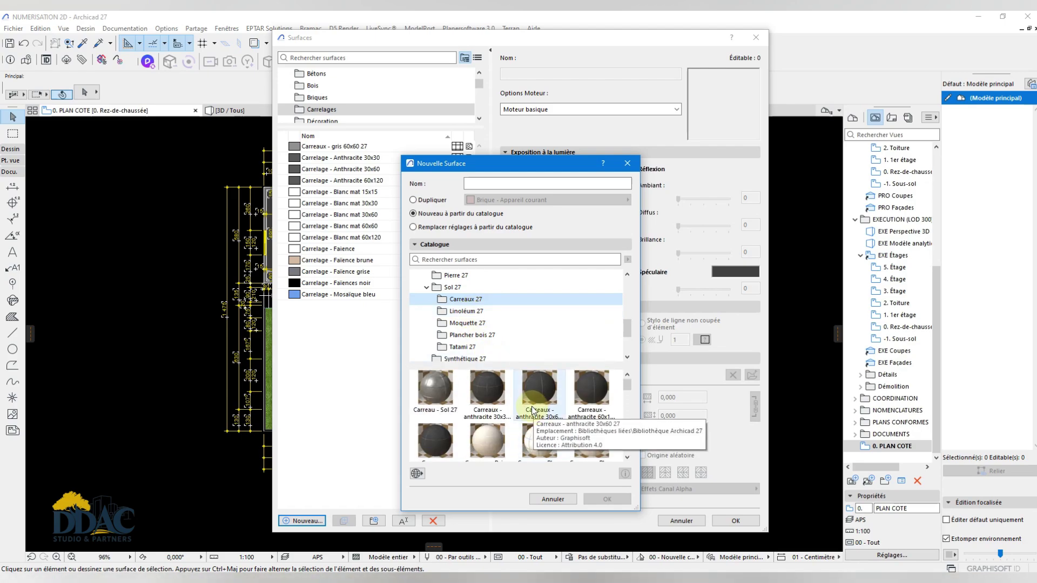
pyautogui.moveTo(556, 156); pyautogui.dragTo(702, 89)
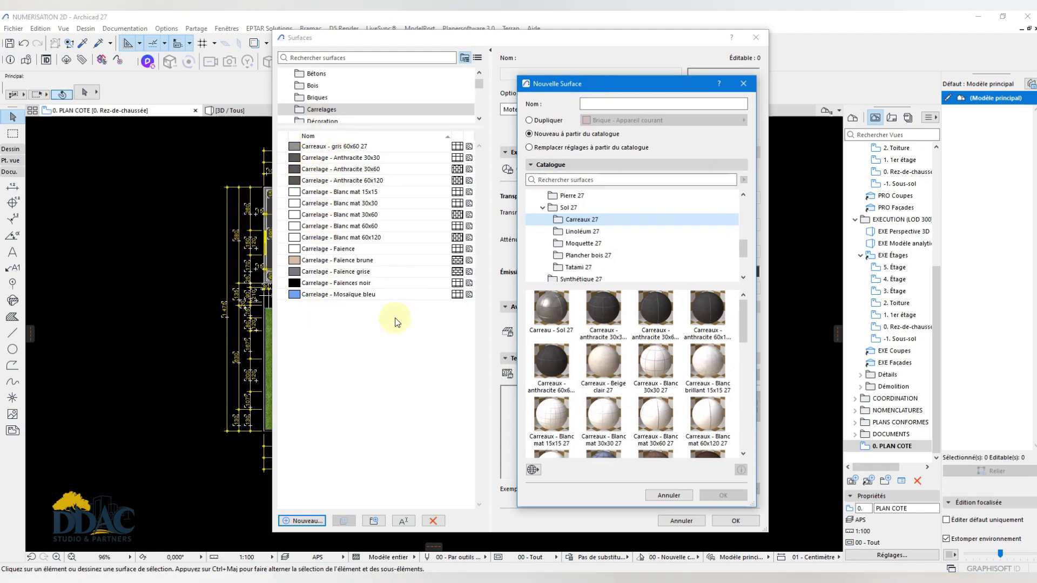
pyautogui.scroll(-6, 670, 368)
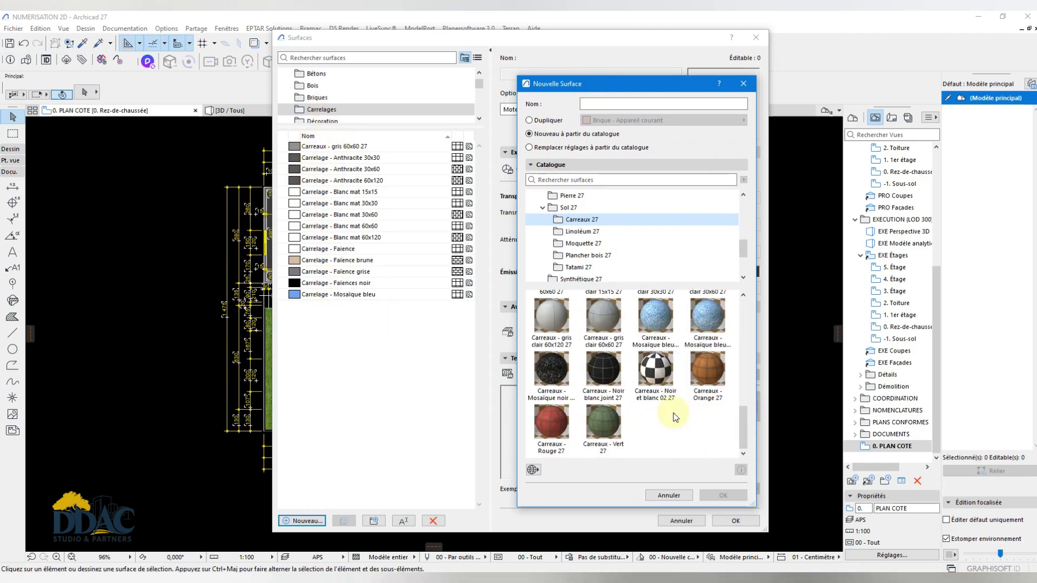
pyautogui.scroll(5, 672, 394)
pyautogui.scroll(-5, 673, 381)
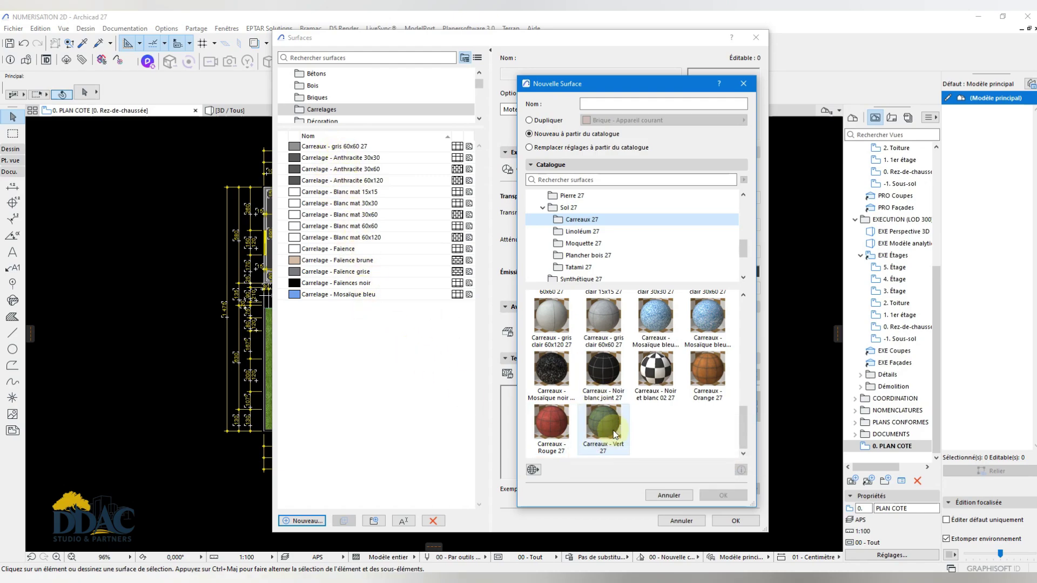
pyautogui.scroll(10, 659, 389)
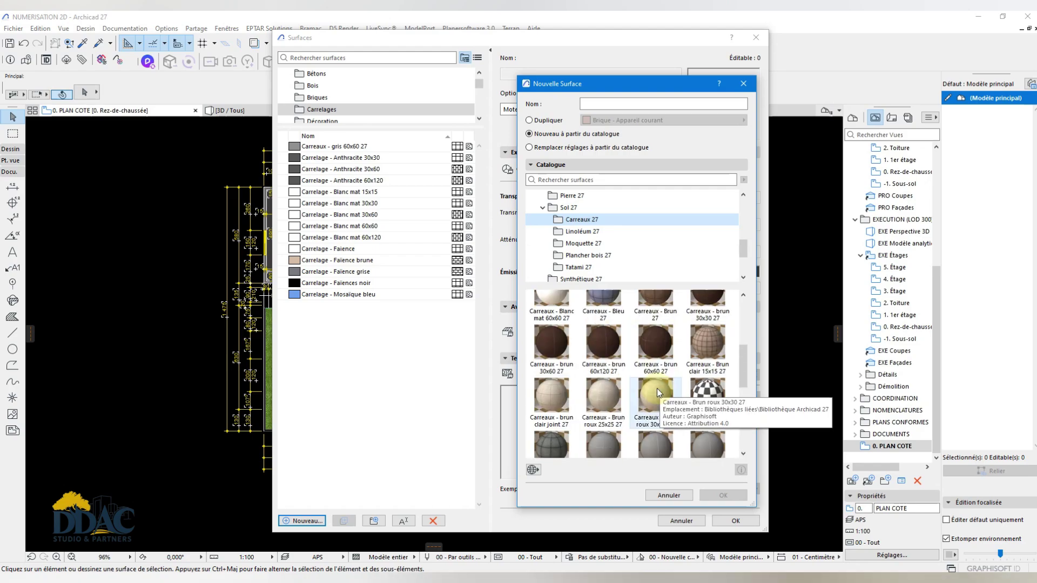
pyautogui.scroll(-10, 658, 389)
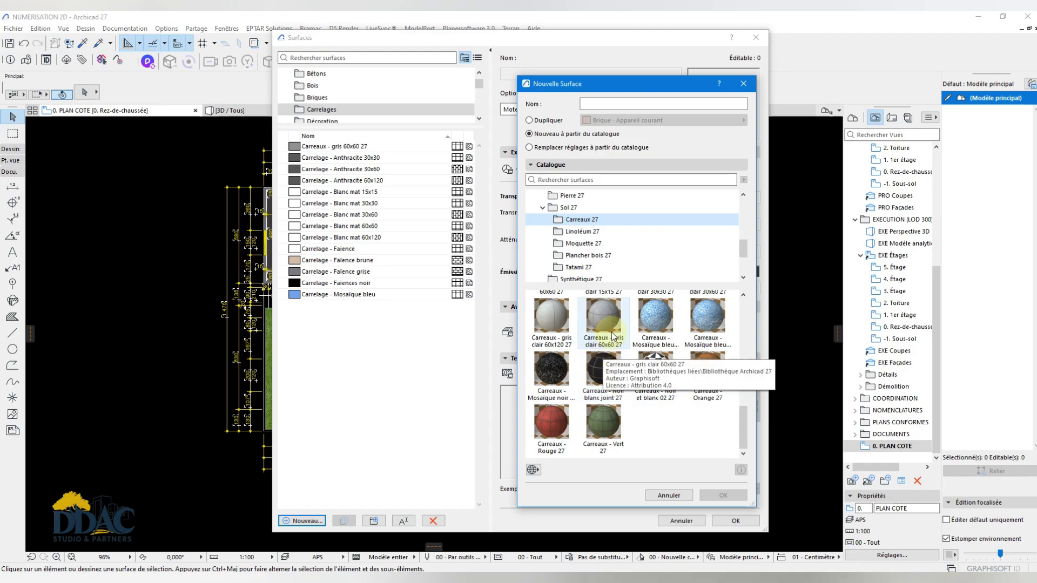
pyautogui.click(552, 330)
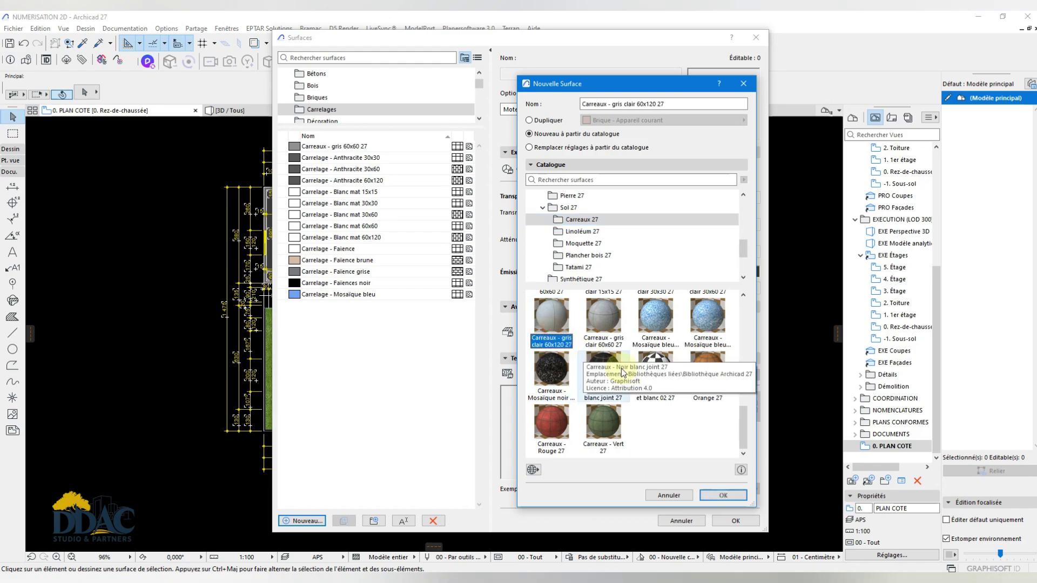
pyautogui.click(724, 494)
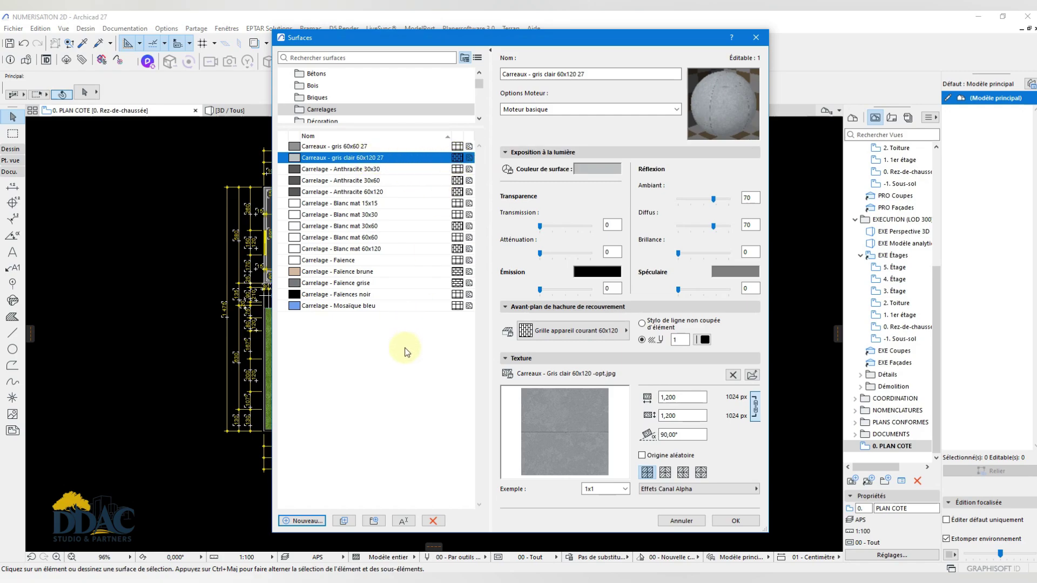
# Step: Create another new surface in Carrelages from the catalogue item Carreaux - Blanc mat 60x120 27
pyautogui.click(304, 522)
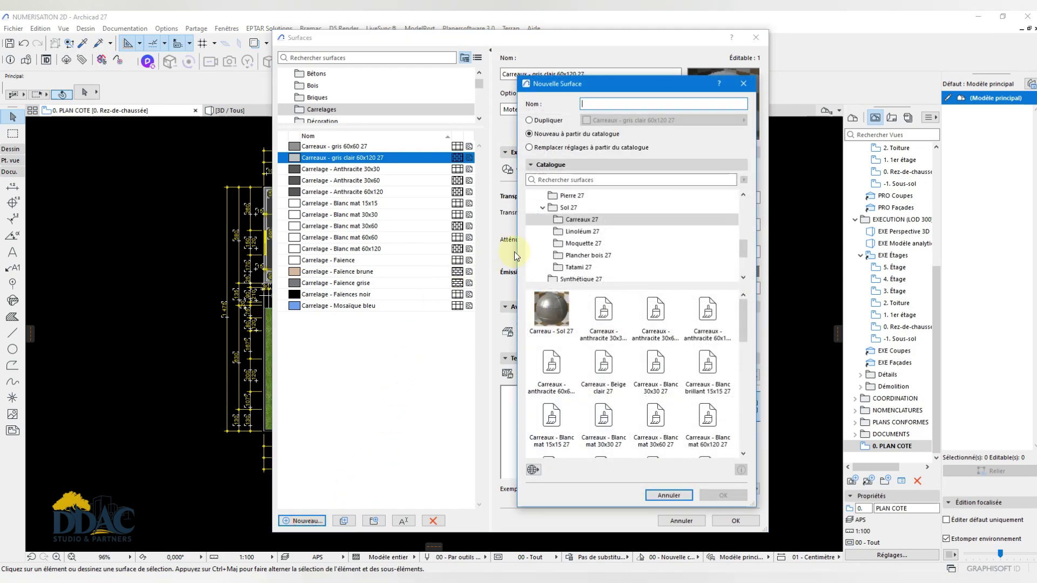
pyautogui.scroll(1, 650, 361)
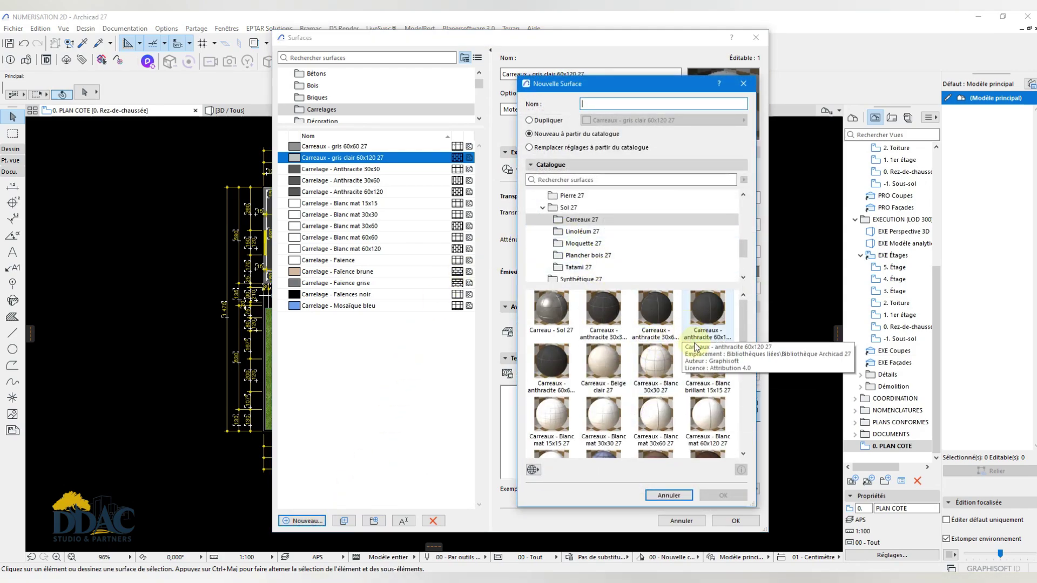
pyautogui.scroll(-1, 699, 363)
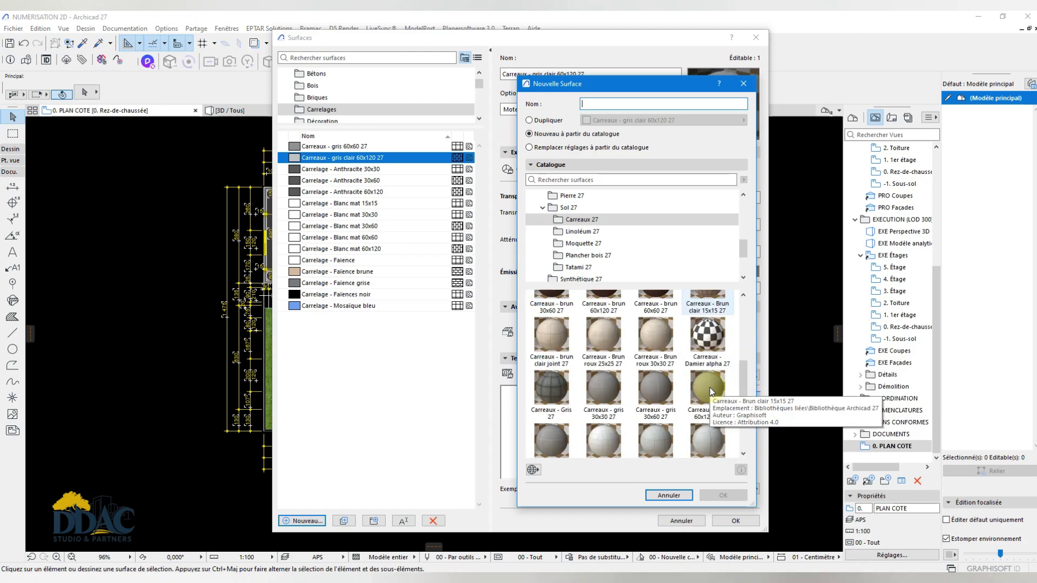
pyautogui.scroll(1, 718, 405)
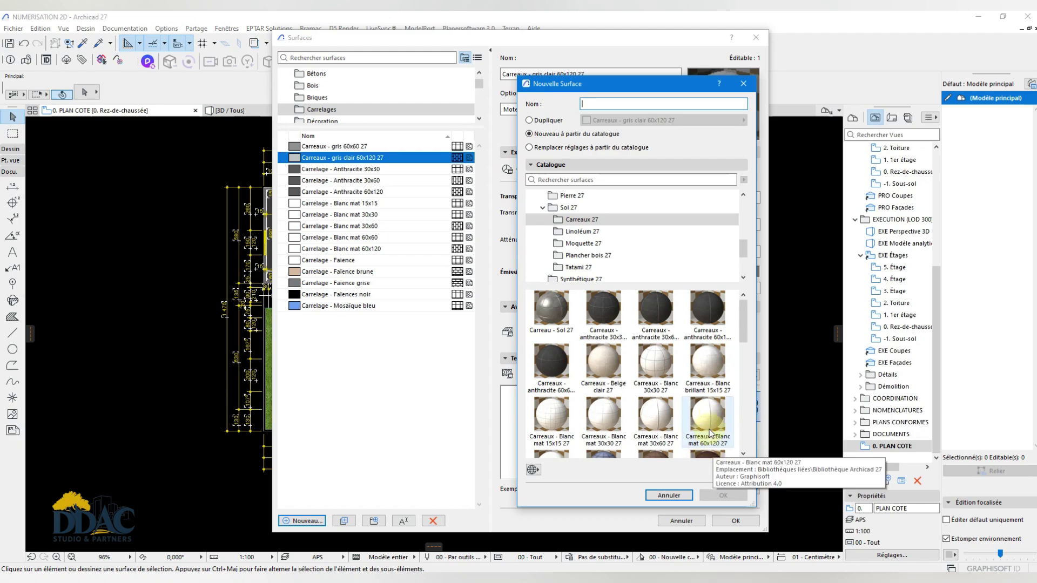
pyautogui.click(709, 432)
pyautogui.click(723, 495)
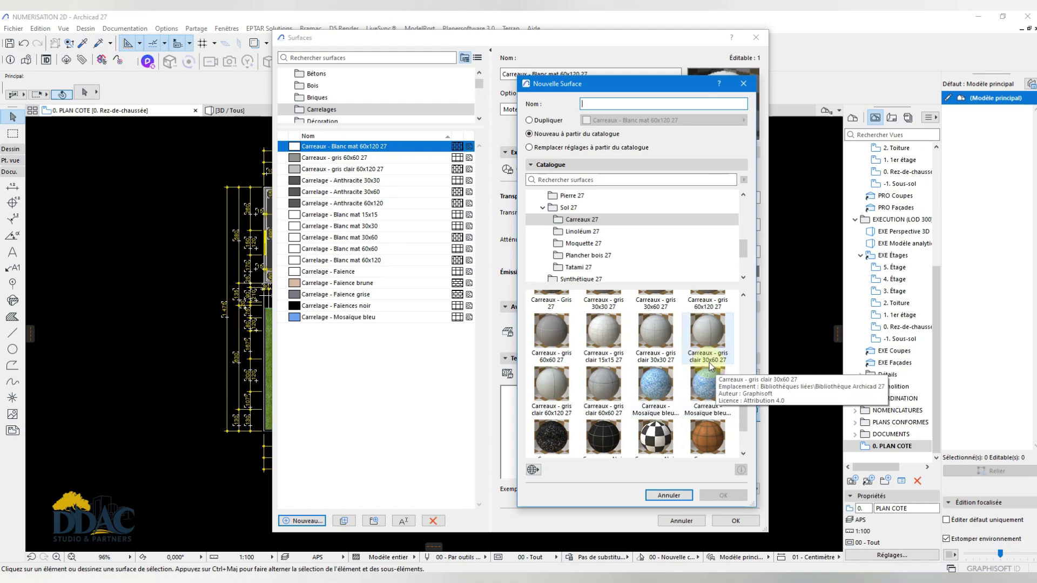
# Step: Add the catalogue surfaces Carreaux - gris clair 30x60 27 and Carreaux - gris 30x30 27 to Carrelages
pyautogui.doubleClick(708, 351)
pyautogui.click(301, 520)
pyautogui.click(603, 357)
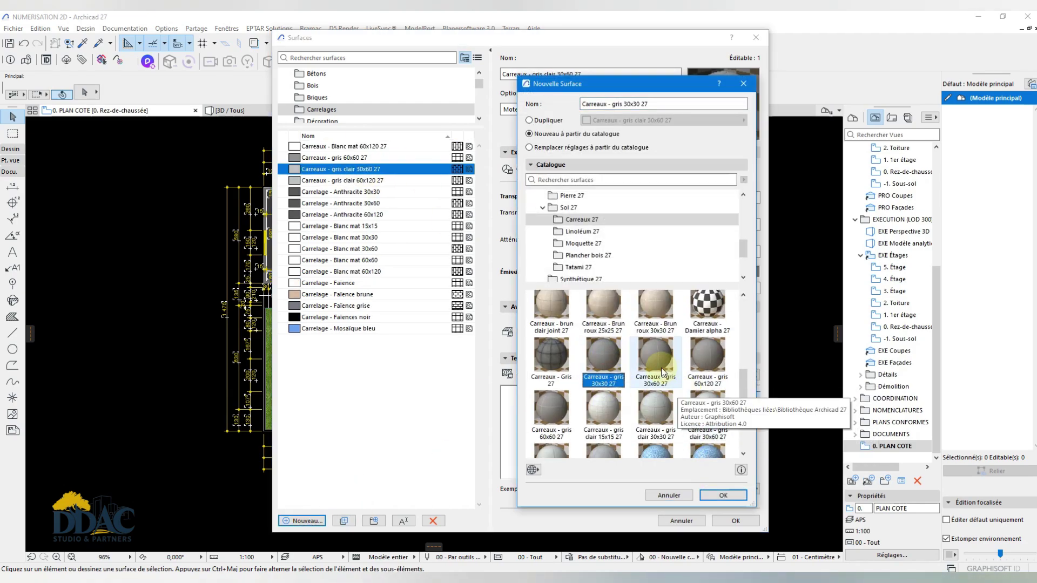
pyautogui.doubleClick(618, 373)
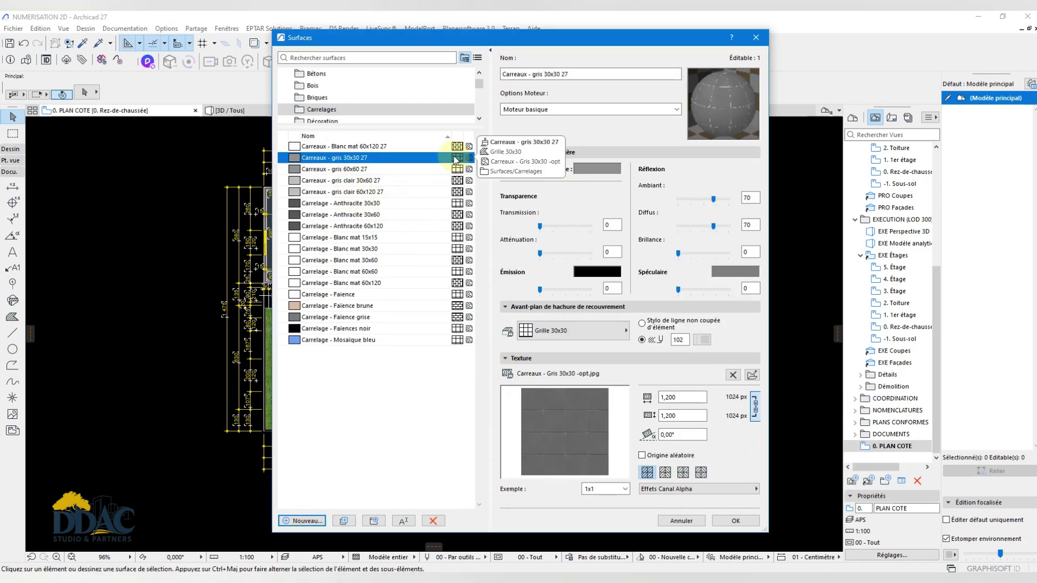
# Step: Review the settings of the Carreaux gris clair 60x120 27 and gris 60x60 27 surfaces, and save the surface changes
pyautogui.click(429, 169)
pyautogui.click(429, 192)
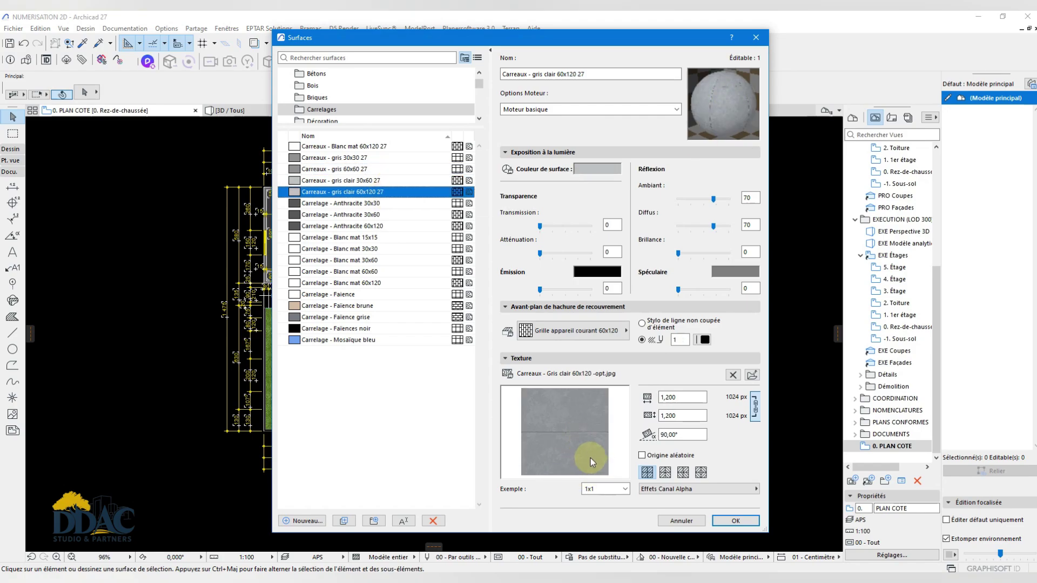
pyautogui.click(392, 169)
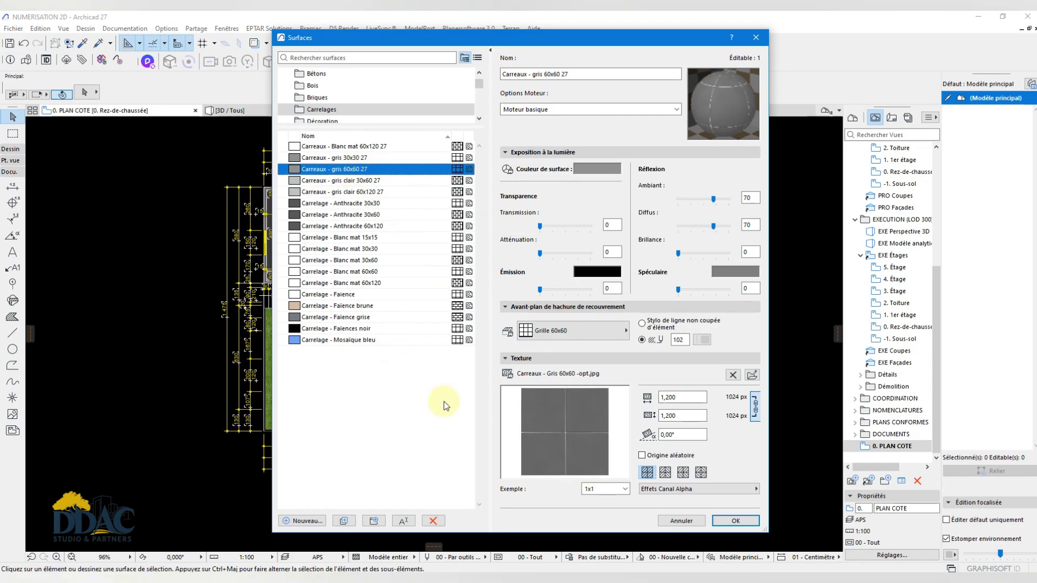
pyautogui.click(735, 520)
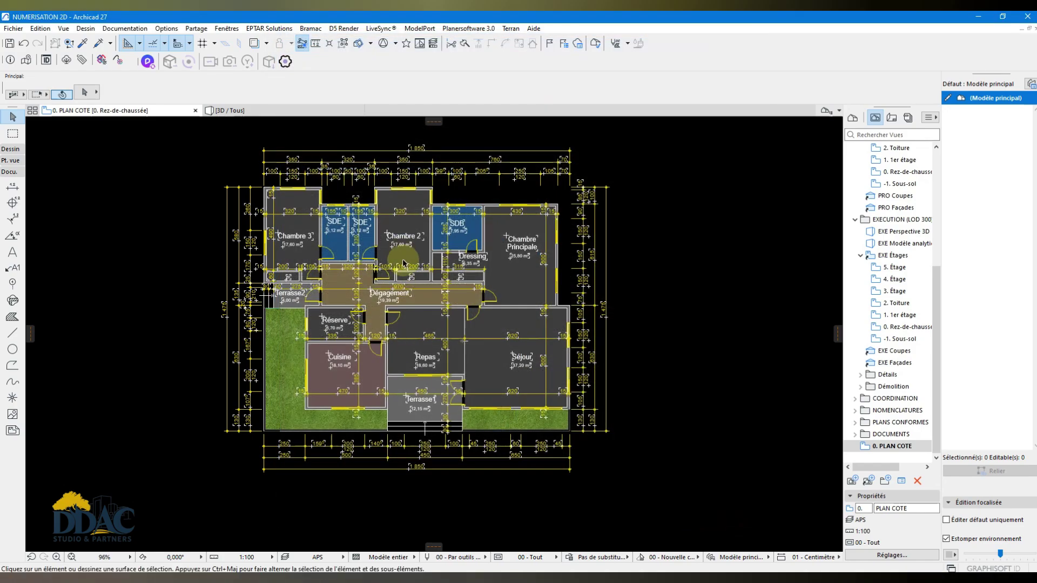
# Step: In the 3D view, turn off the experimental physical rendering option in the work environment's other options, and deselect the floor slab
pyautogui.scroll(5, 502, 384)
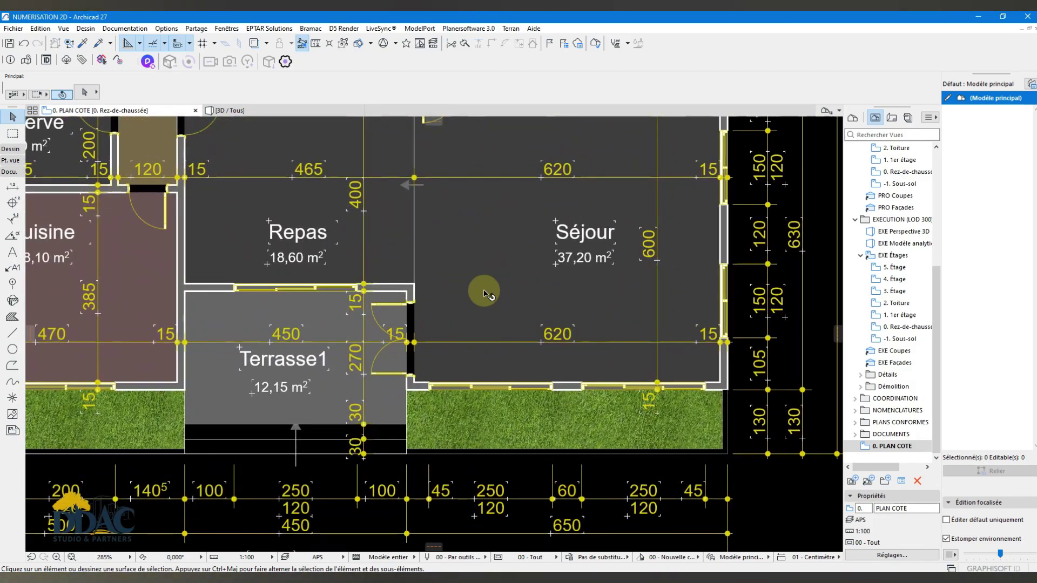
pyautogui.click(273, 110)
pyautogui.click(457, 342)
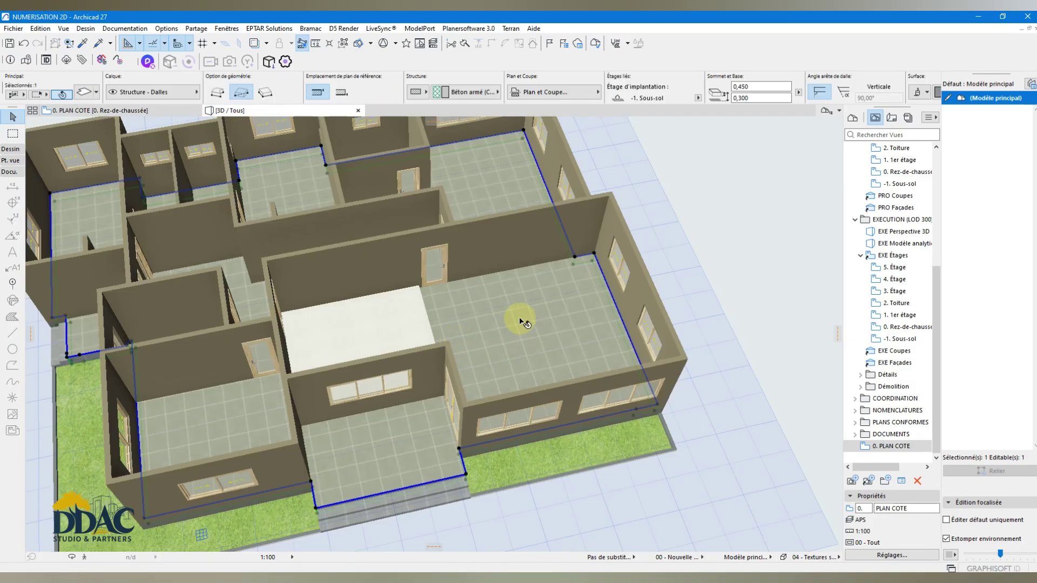
pyautogui.click(166, 28)
pyautogui.moveTo(245, 227)
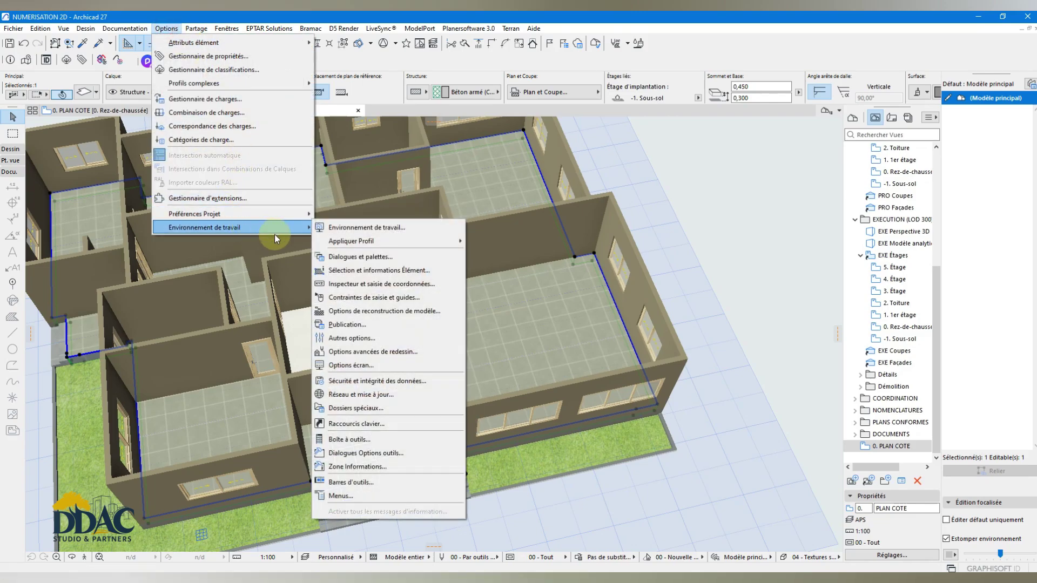
pyautogui.click(351, 338)
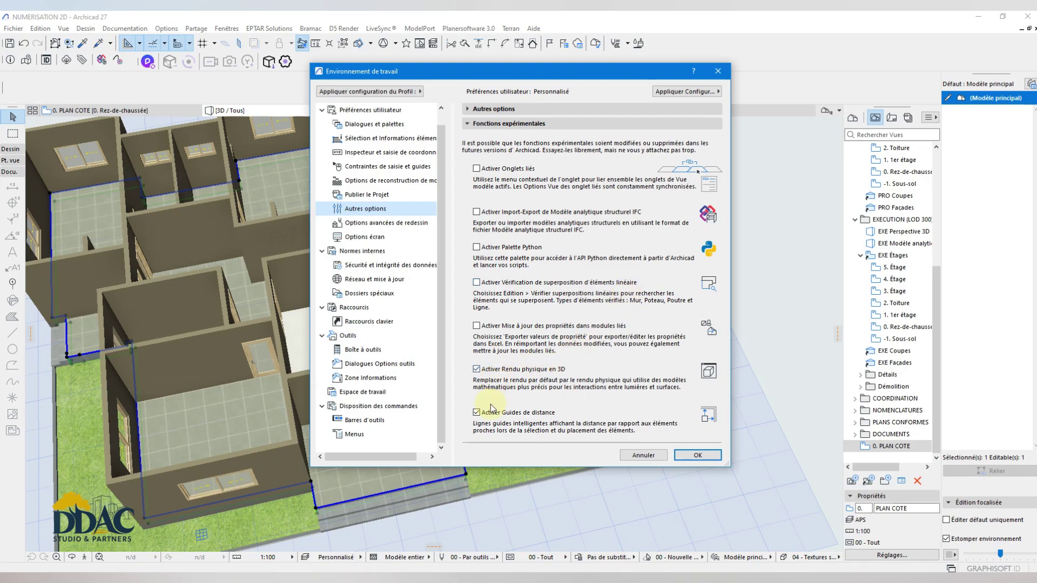
pyautogui.click(476, 370)
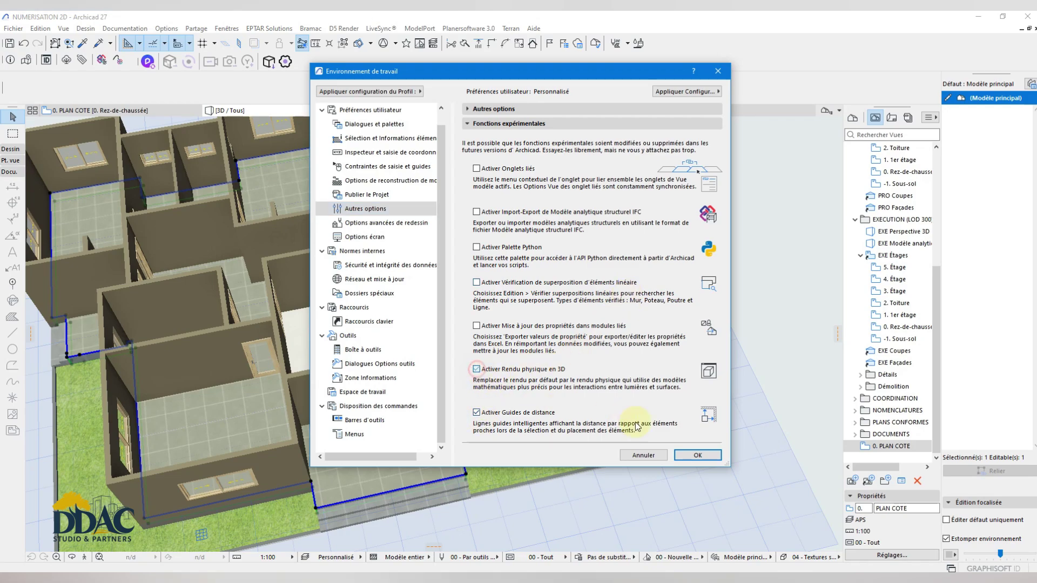
pyautogui.click(697, 455)
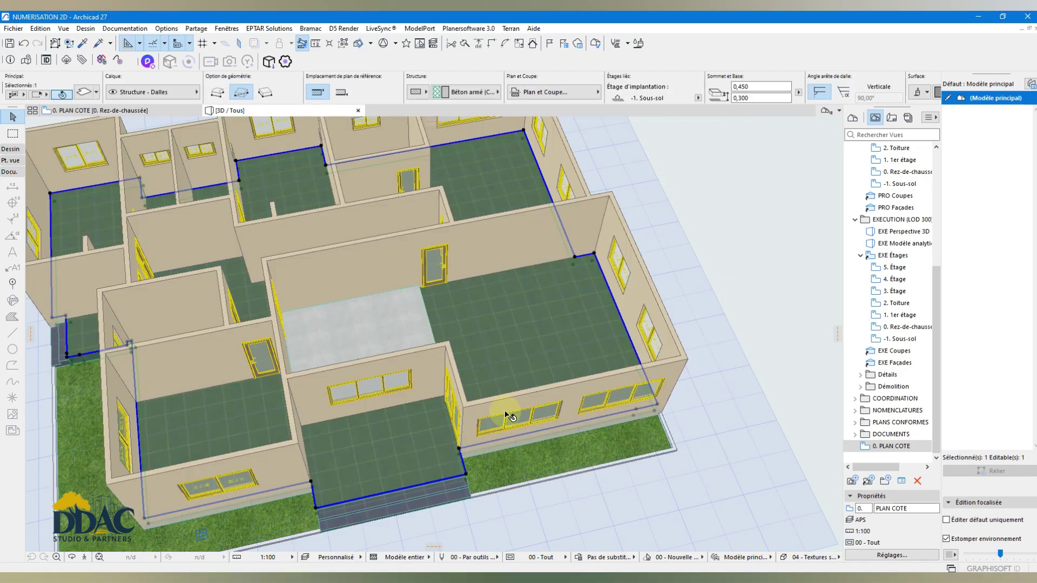
pyautogui.keyDown('shift'); pyautogui.moveTo(537, 429); pyautogui.dragTo(529, 400, button='middle'); pyautogui.keyUp('shift')
pyautogui.press('Escape')
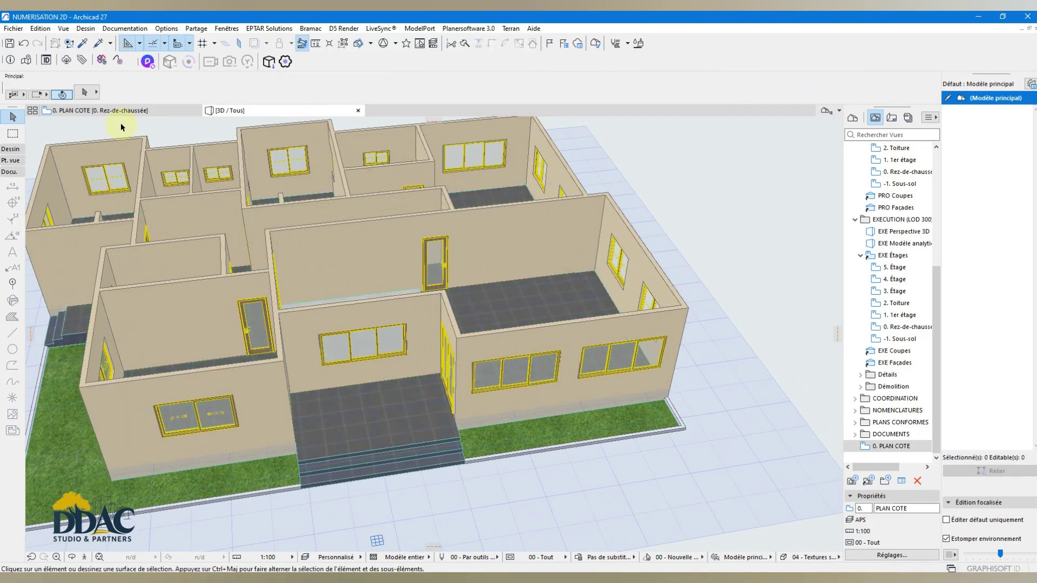
# Step: Inspect the Repas, Séjour and Terrasse1 floors on the ground-floor plan, then return to the 3D view
pyautogui.click(129, 112)
pyautogui.scroll(-3, 458, 378)
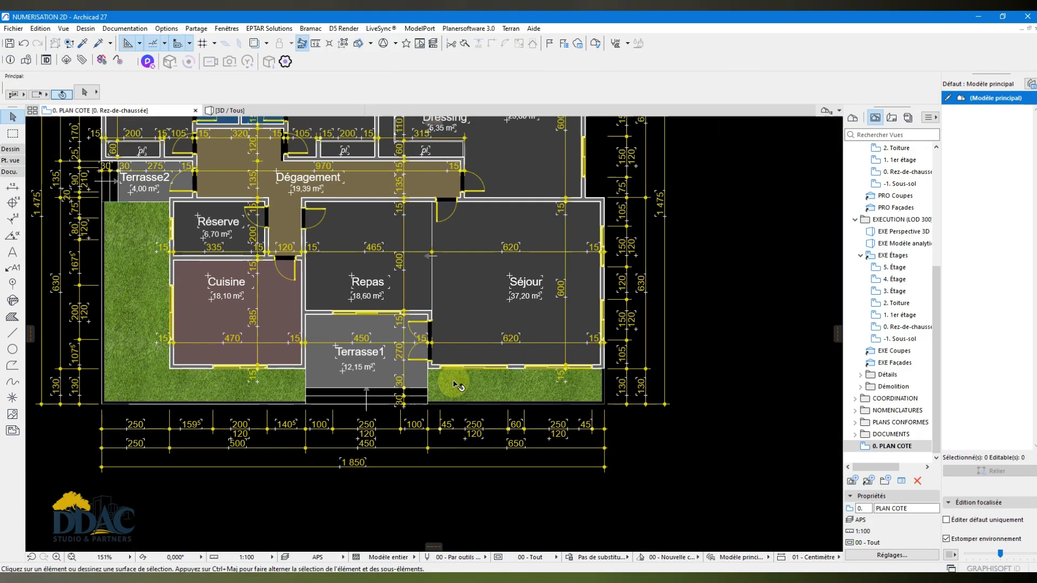
pyautogui.scroll(-1, 458, 385)
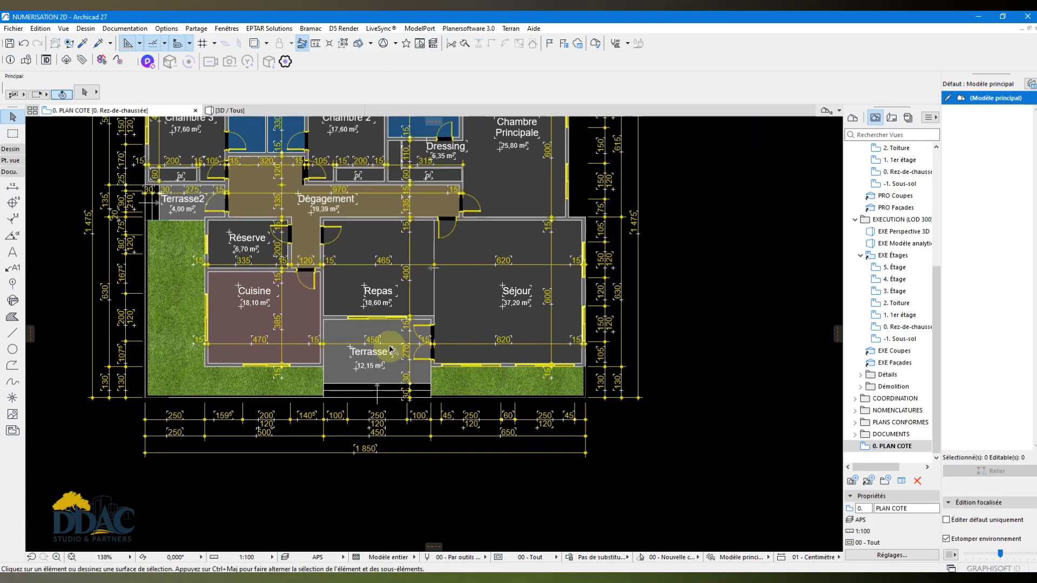
pyautogui.scroll(5, 405, 348)
pyautogui.click(403, 308)
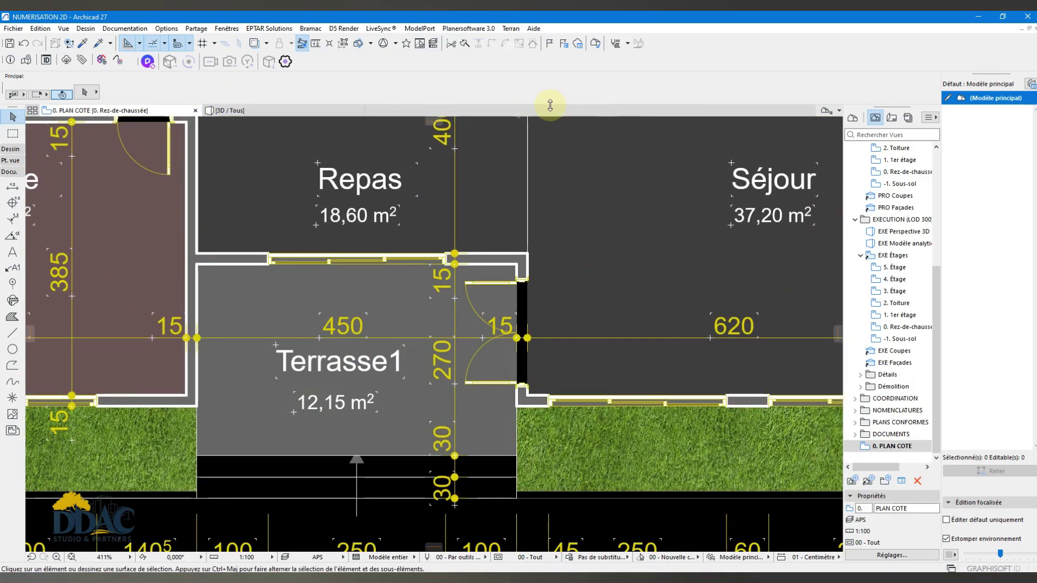
pyautogui.click(322, 110)
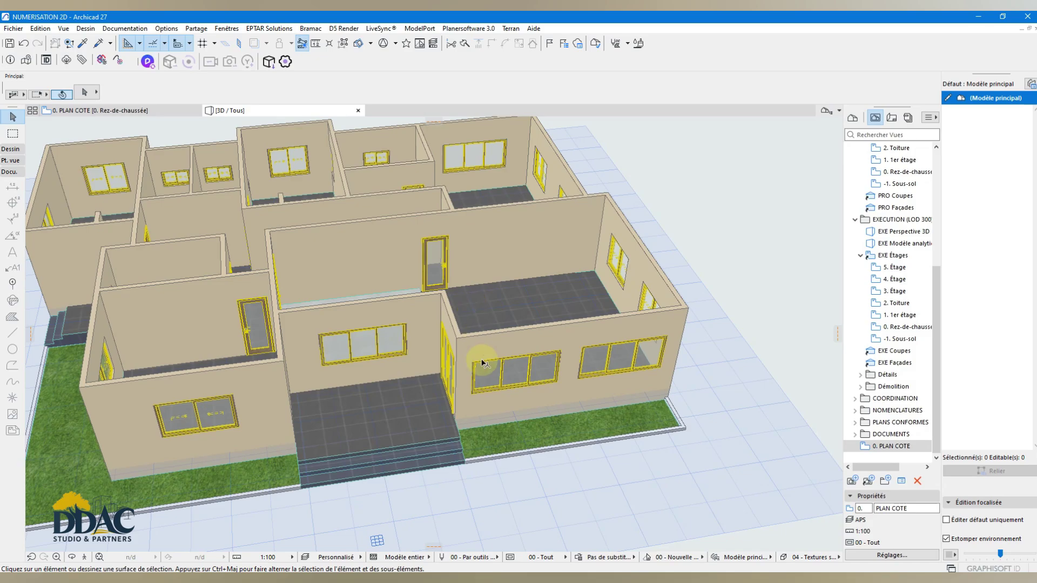
# Step: Override all surfaces of the floor slab with Carreaux - gris clair 60x120 27
pyautogui.scroll(5, 478, 367)
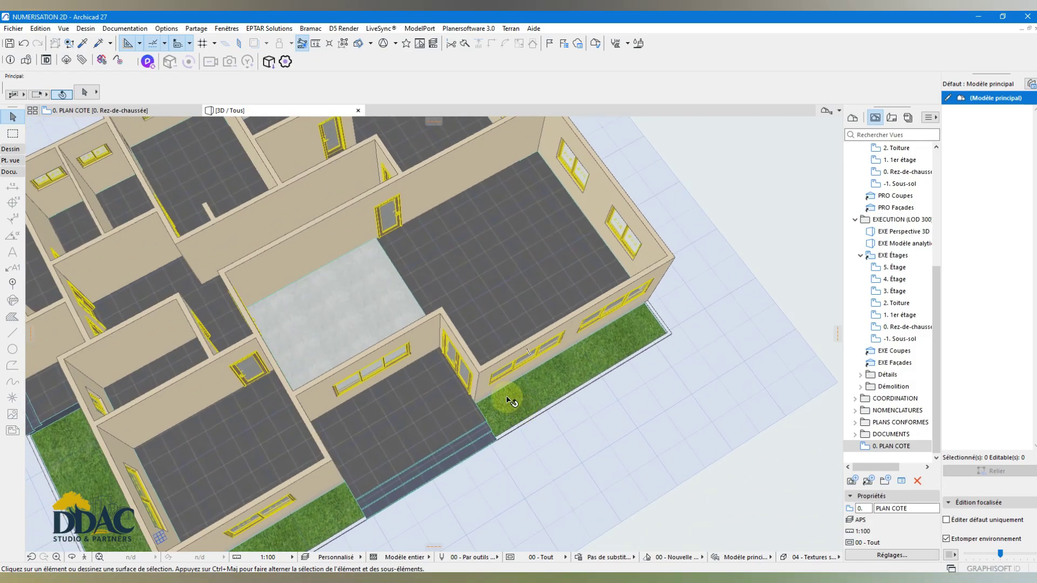
pyautogui.click(504, 221)
pyautogui.keyDown('shift'); pyautogui.moveTo(548, 328); pyautogui.dragTo(432, 340, button='middle'); pyautogui.keyUp('shift')
pyautogui.scroll(5, 324, 352)
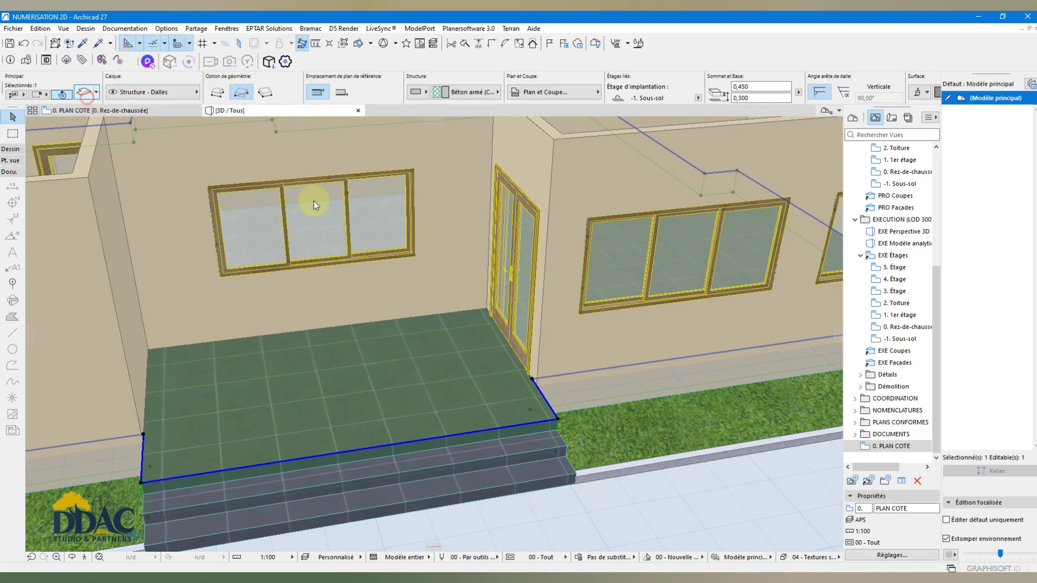
pyautogui.click(485, 334)
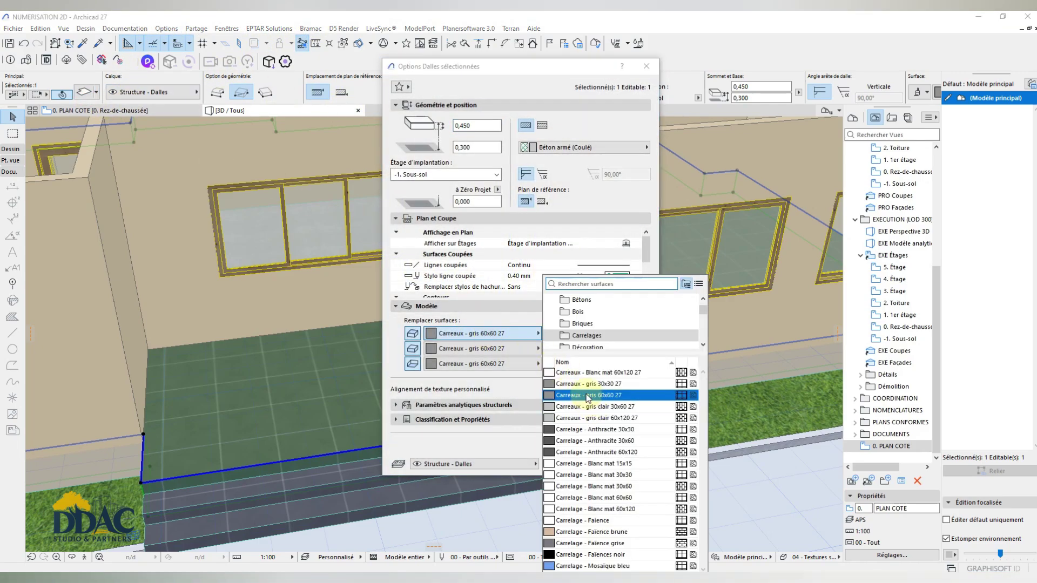
pyautogui.click(619, 419)
pyautogui.click(620, 462)
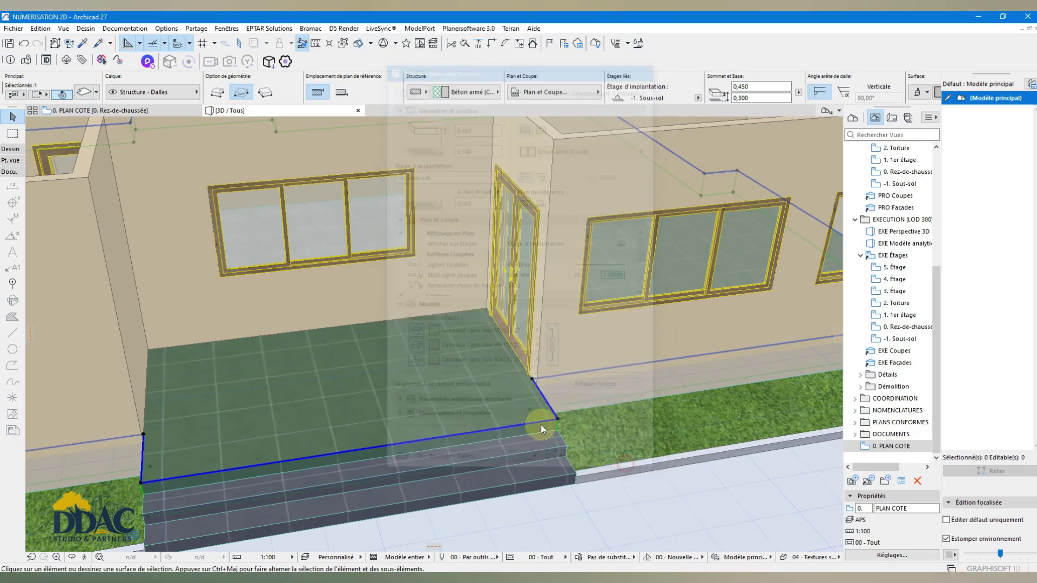
# Step: Examine the slab's tile texture and its joint pattern up close in the 3D view
pyautogui.keyDown('shift'); pyautogui.moveTo(462, 372); pyautogui.dragTo(438, 430, button='middle'); pyautogui.keyUp('shift')
pyautogui.scroll(5, 711, 324)
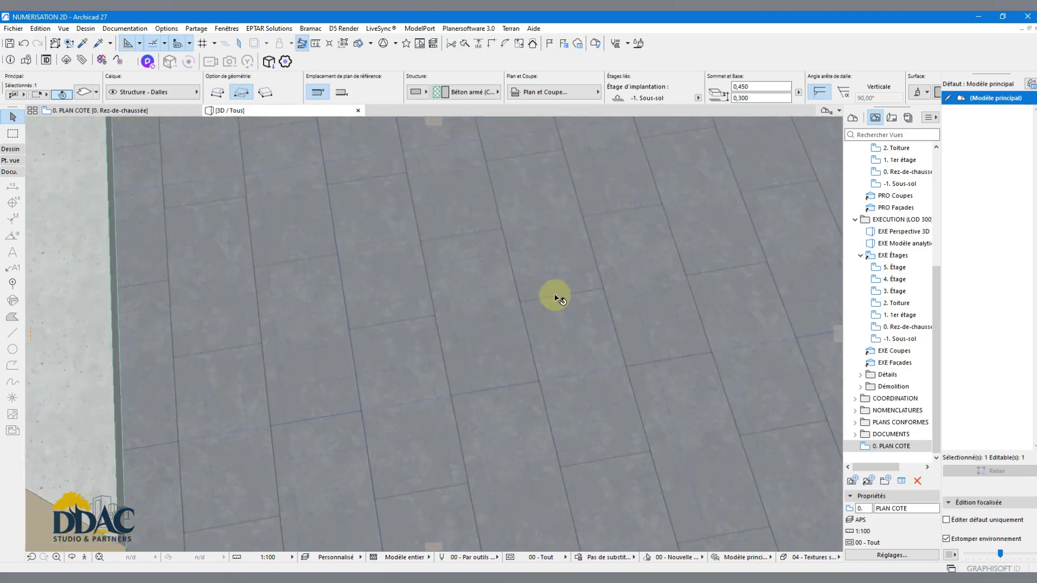
pyautogui.keyDown('shift'); pyautogui.moveTo(381, 275); pyautogui.dragTo(702, 348, button='middle'); pyautogui.keyUp('shift')
pyautogui.moveTo(510, 400); pyautogui.dragTo(551, 540, button='middle')
pyautogui.scroll(8, 408, 195)
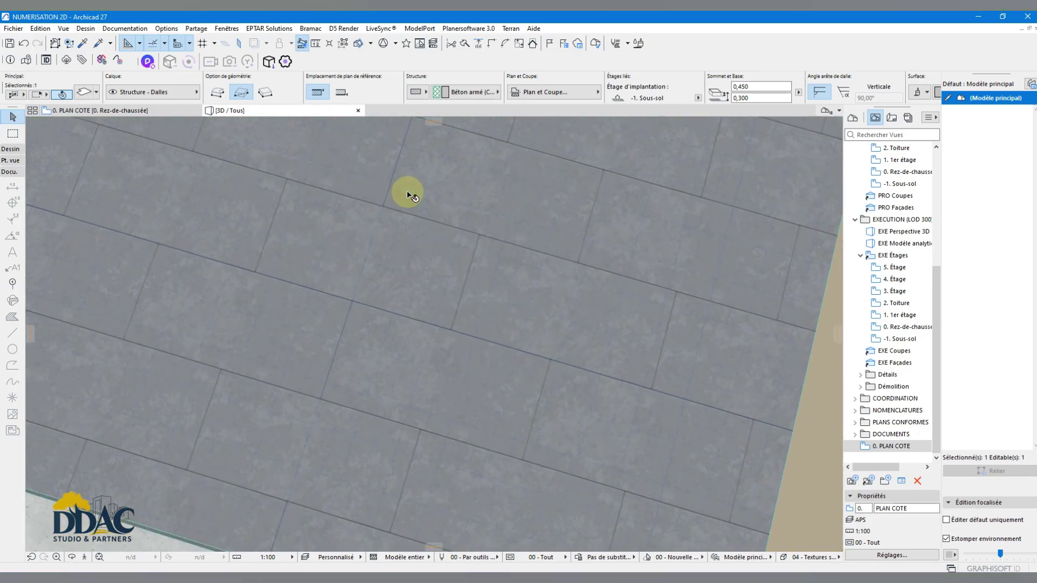
pyautogui.scroll(-1, 453, 271)
pyautogui.scroll(-5, 458, 303)
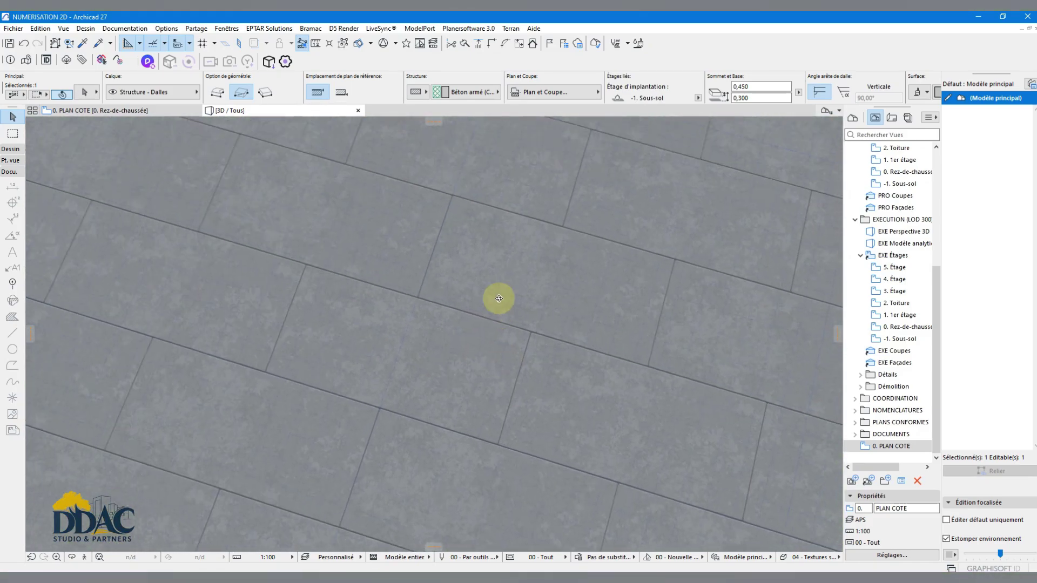
pyautogui.keyDown('shift'); pyautogui.moveTo(498, 299); pyautogui.dragTo(396, 199, button='middle'); pyautogui.keyUp('shift')
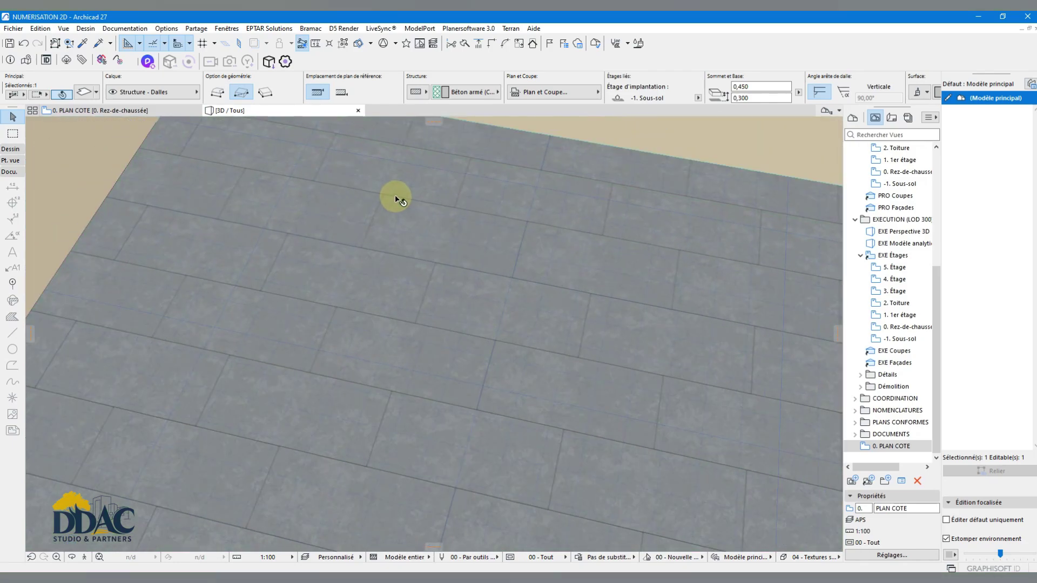
# Step: Replace the floor slab's surfaces with Carrelage - Anthracite 60x120 and check the tiled floors in 3D
pyautogui.click(90, 93)
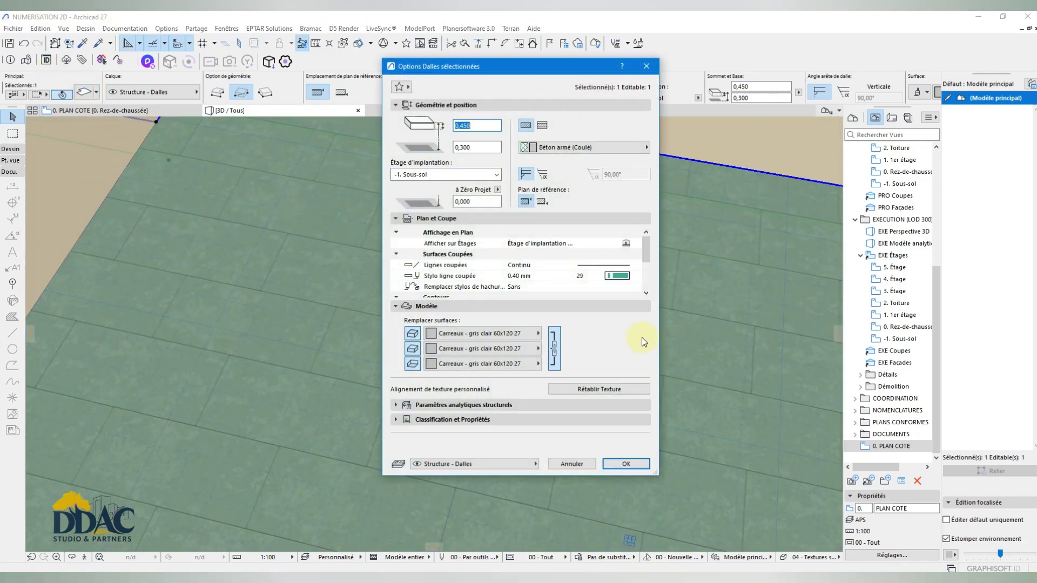
pyautogui.click(514, 334)
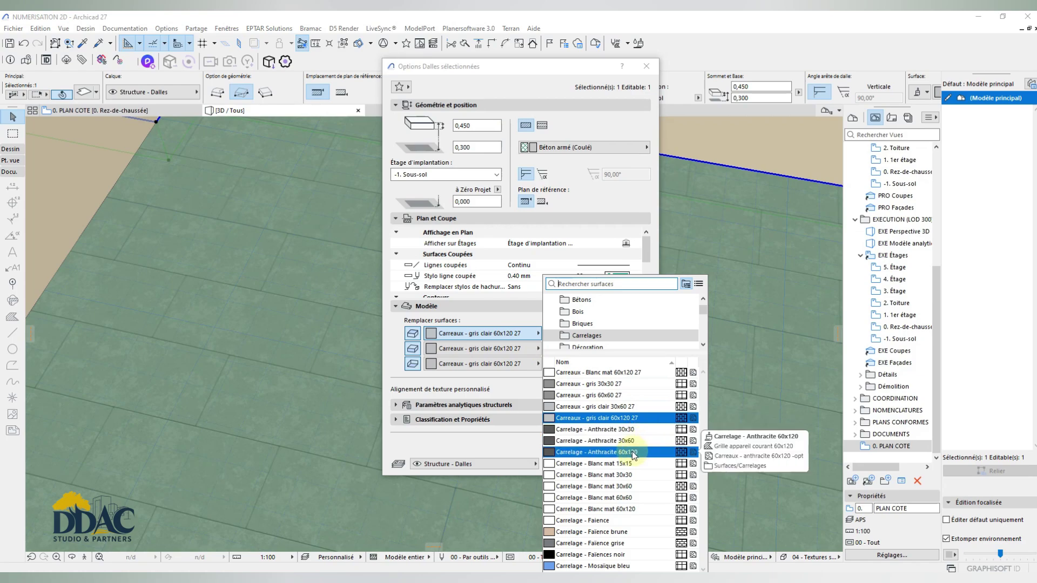
pyautogui.click(638, 455)
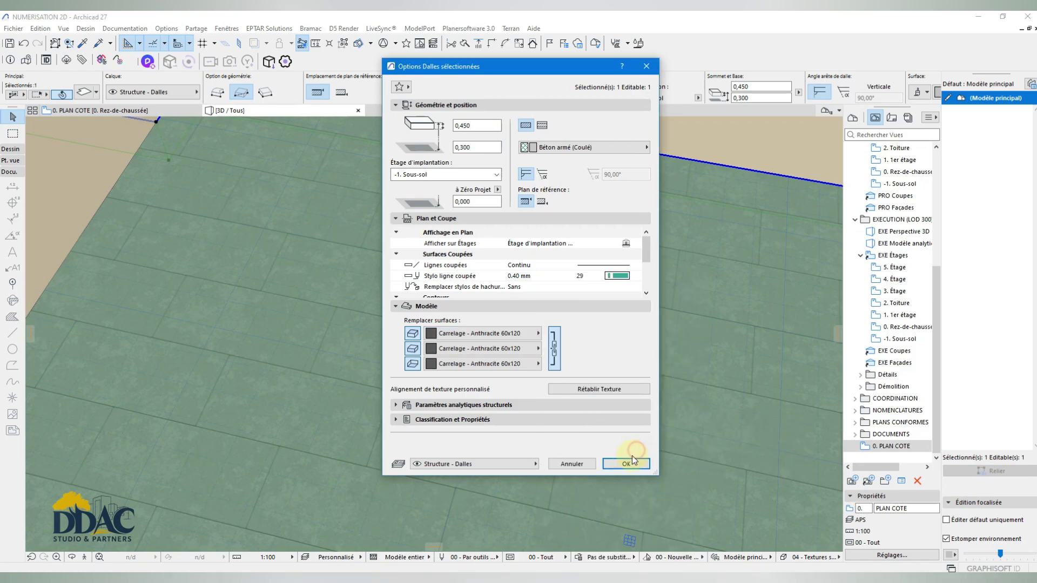
pyautogui.click(625, 462)
pyautogui.scroll(-3, 520, 353)
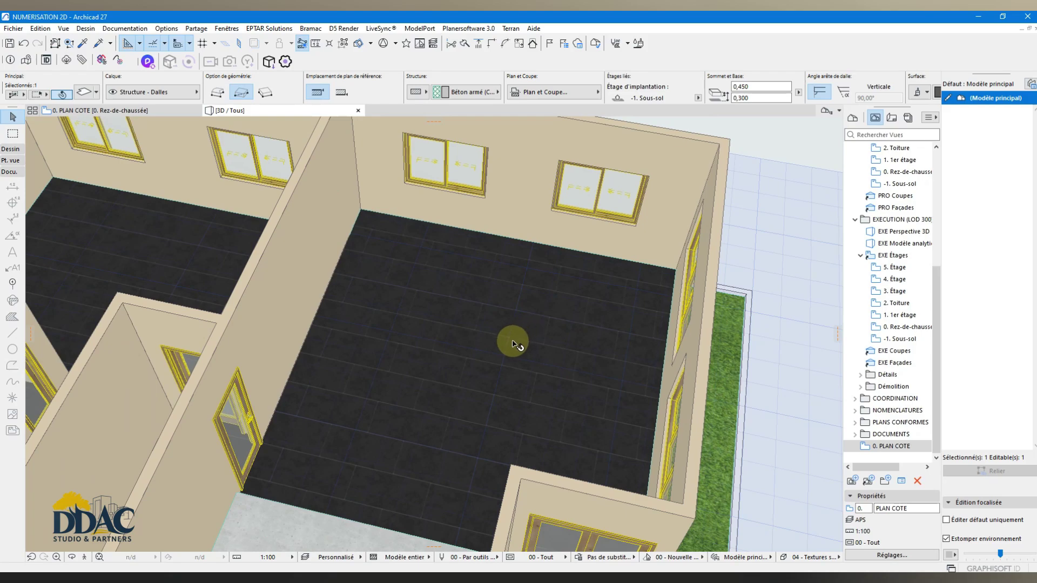
pyautogui.scroll(10, 511, 340)
pyautogui.scroll(-3, 451, 271)
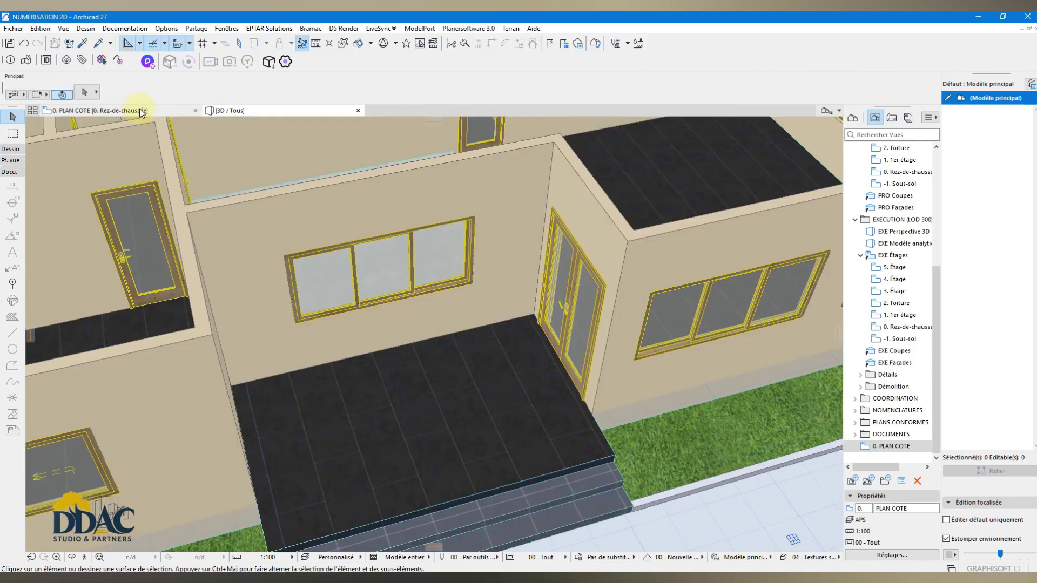
# Step: From the floor plan, create a new surface named SABLE in Carrelages by duplicating Carreaux - gris 60x60 27
pyautogui.click(142, 110)
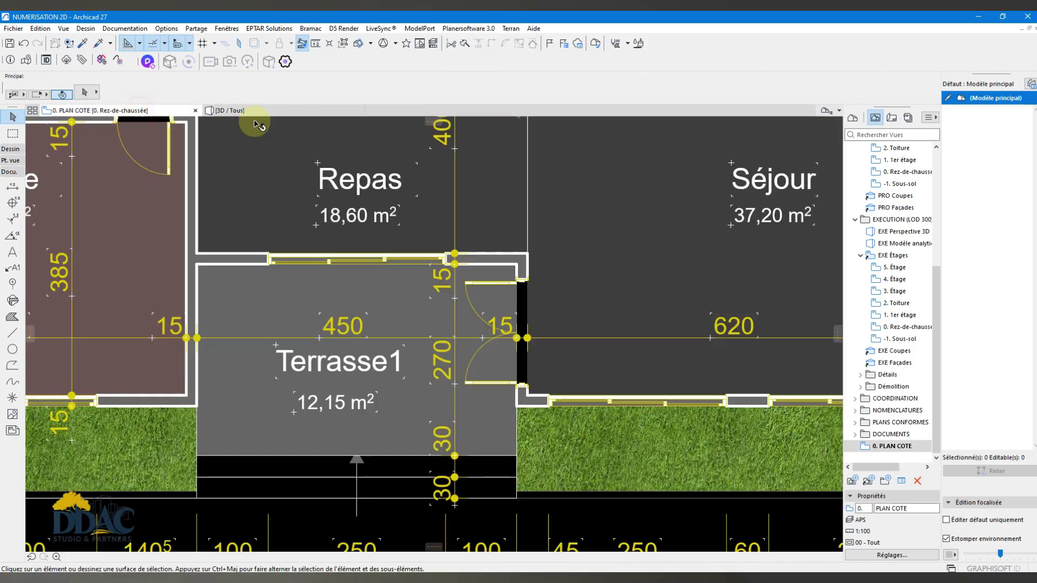
pyautogui.click(167, 30)
pyautogui.moveTo(267, 33)
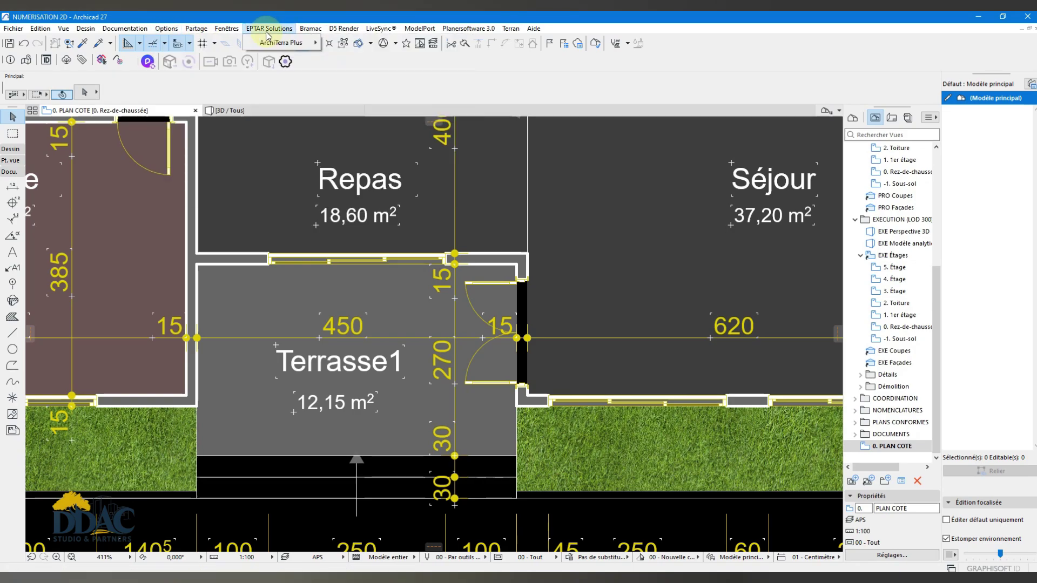
pyautogui.moveTo(167, 30)
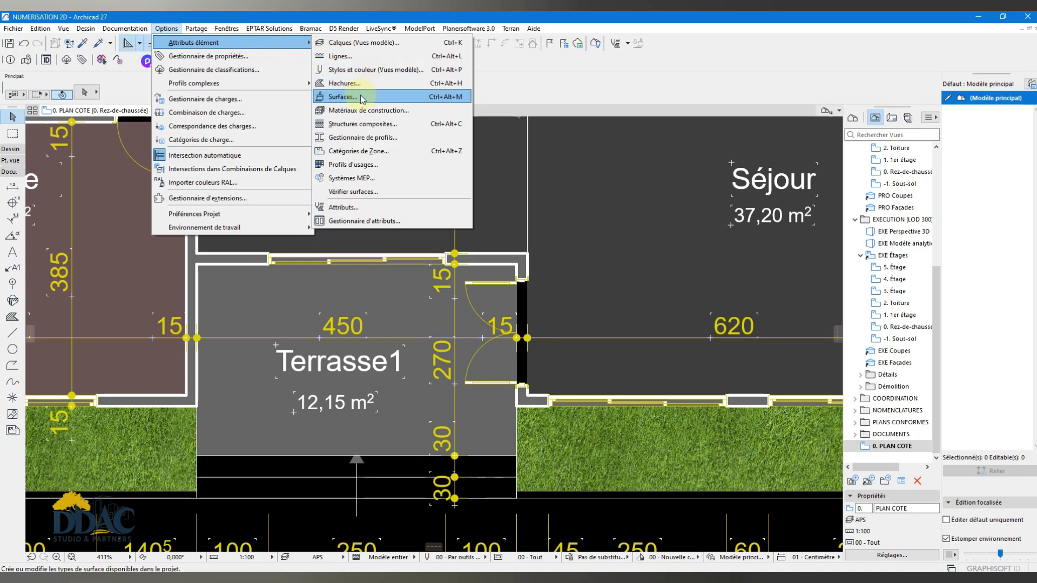
pyautogui.click(359, 97)
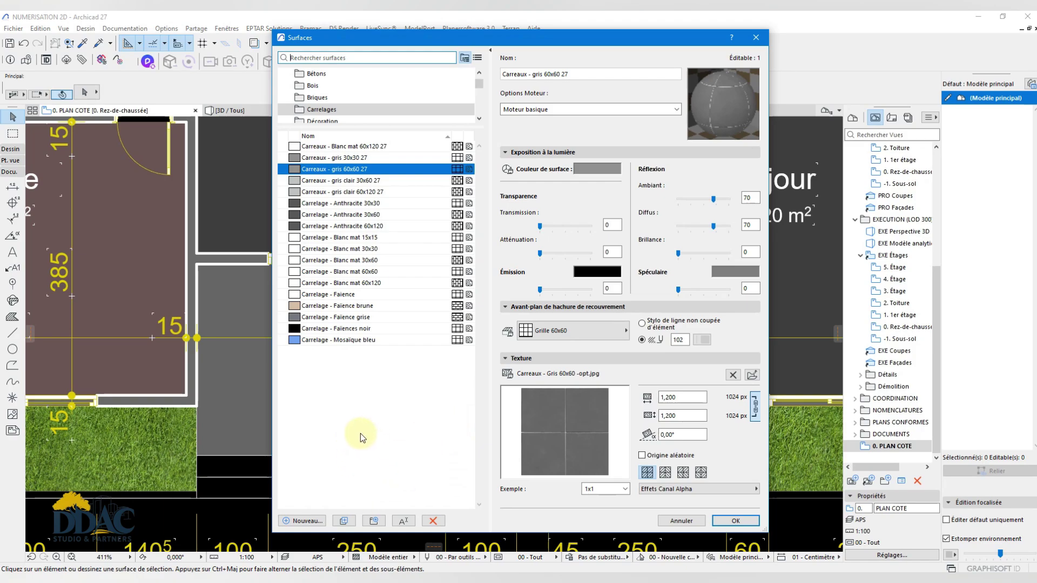
pyautogui.click(303, 521)
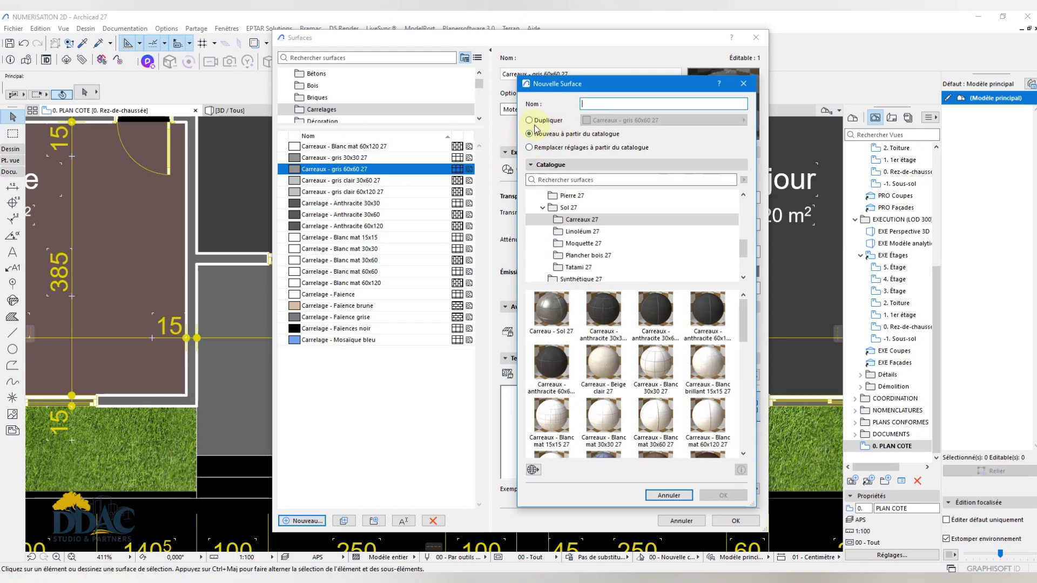
pyautogui.click(537, 122)
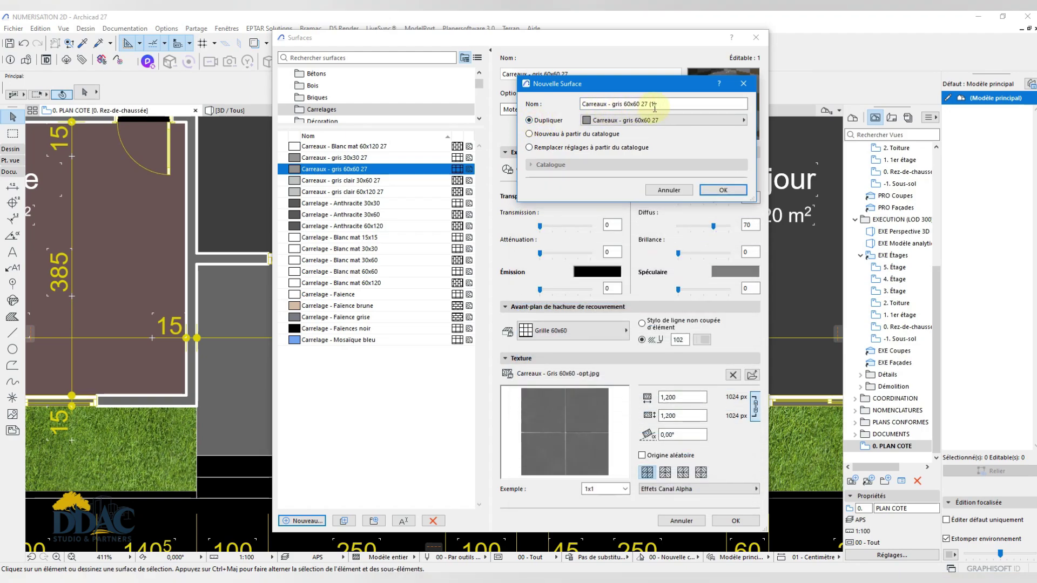
pyautogui.moveTo(668, 103); pyautogui.dragTo(562, 120)
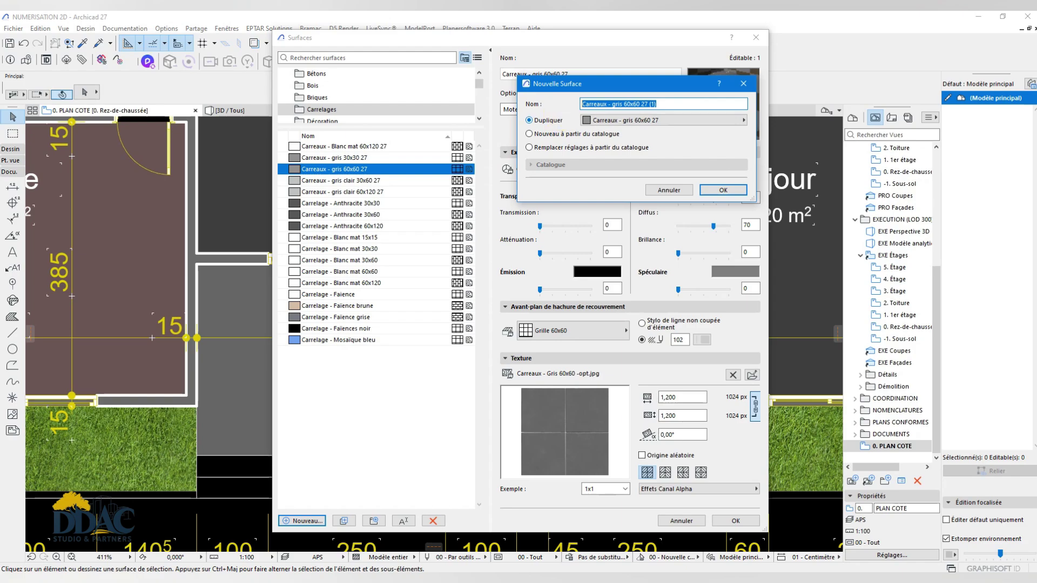
pyautogui.write('SA')
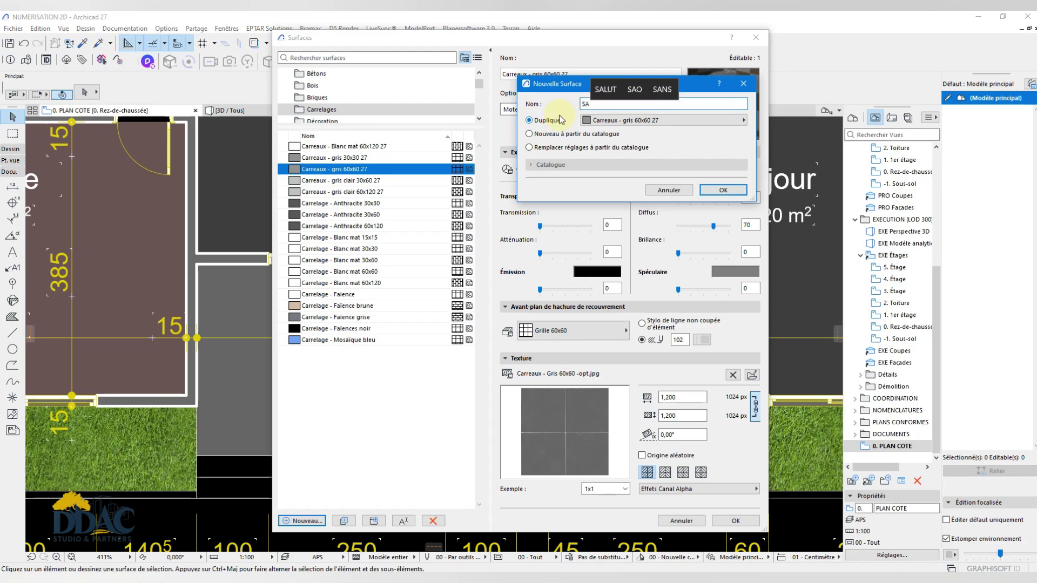
pyautogui.write('BLE')
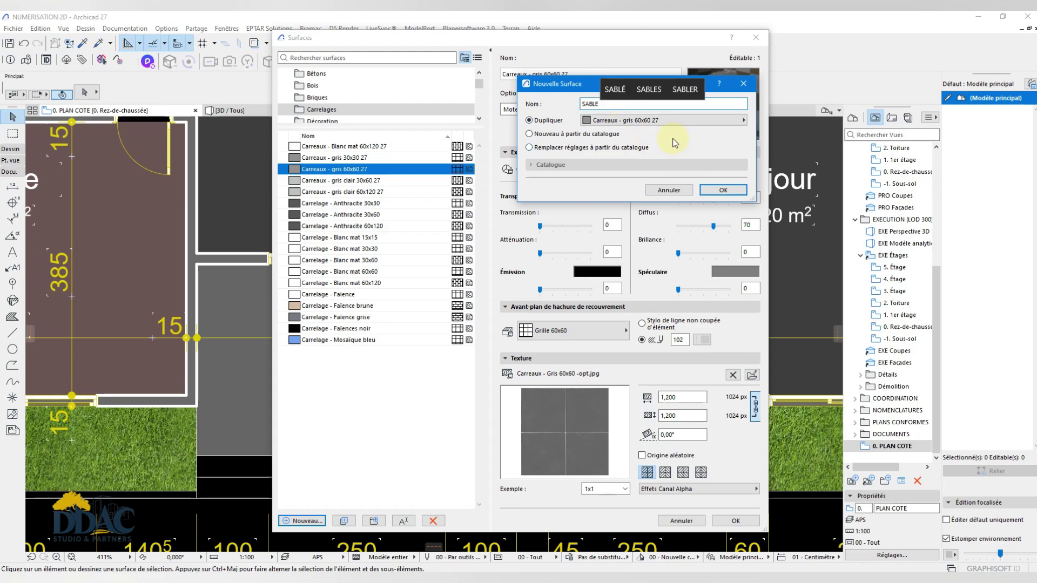
pyautogui.click(722, 190)
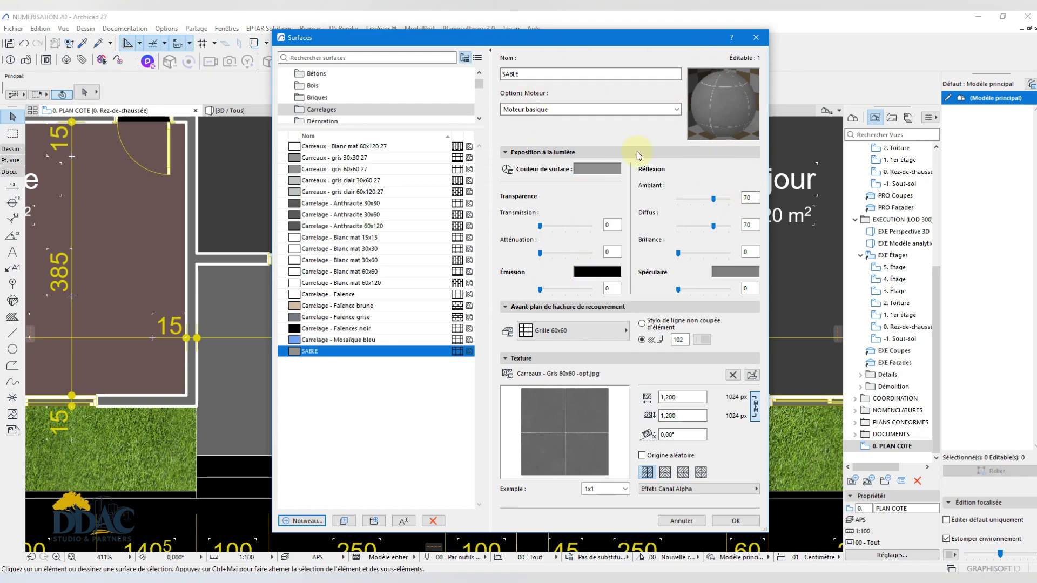
# Step: Set the SABLE surface colour to a muted brown with red 128, green 96 and blue 85
pyautogui.click(596, 173)
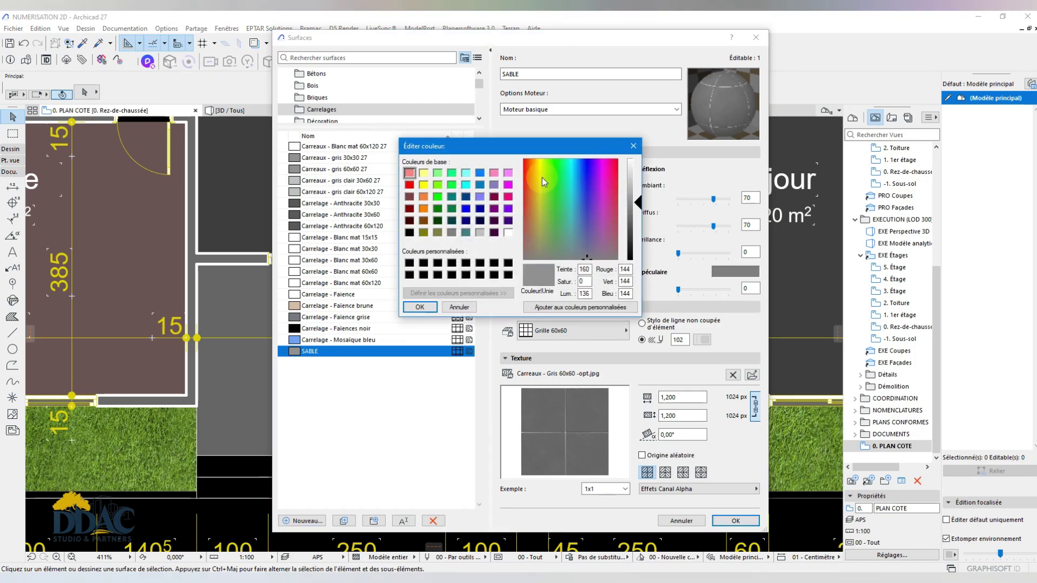
pyautogui.click(424, 210)
pyautogui.click(409, 173)
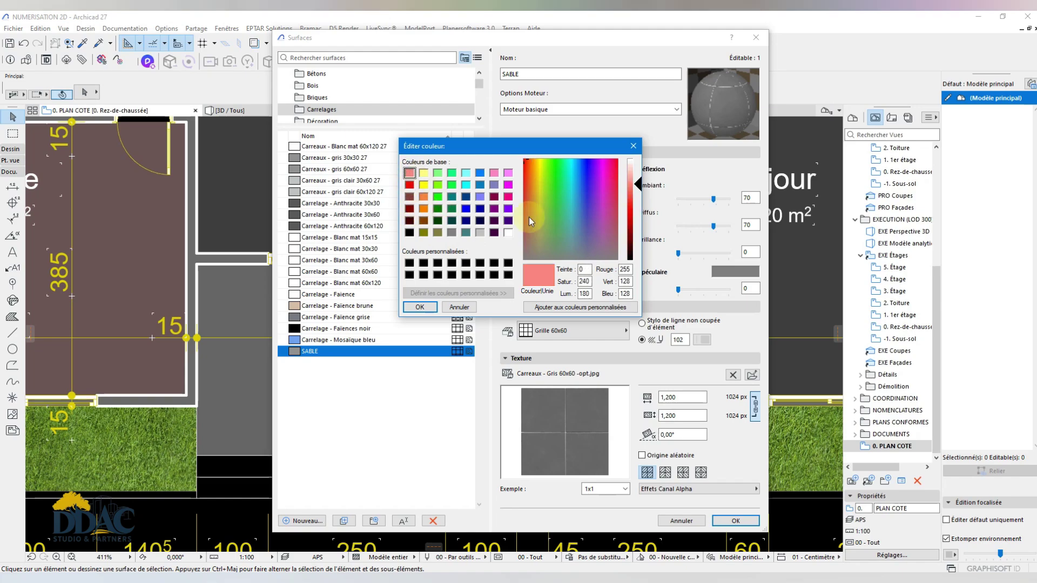
pyautogui.moveTo(637, 184); pyautogui.dragTo(640, 218)
pyautogui.click(527, 241)
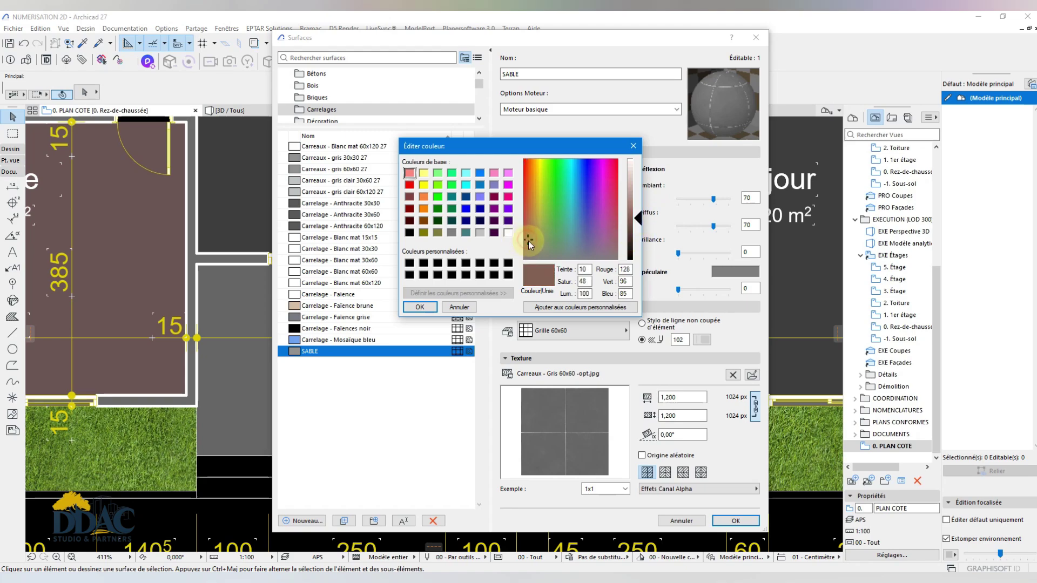
pyautogui.click(421, 306)
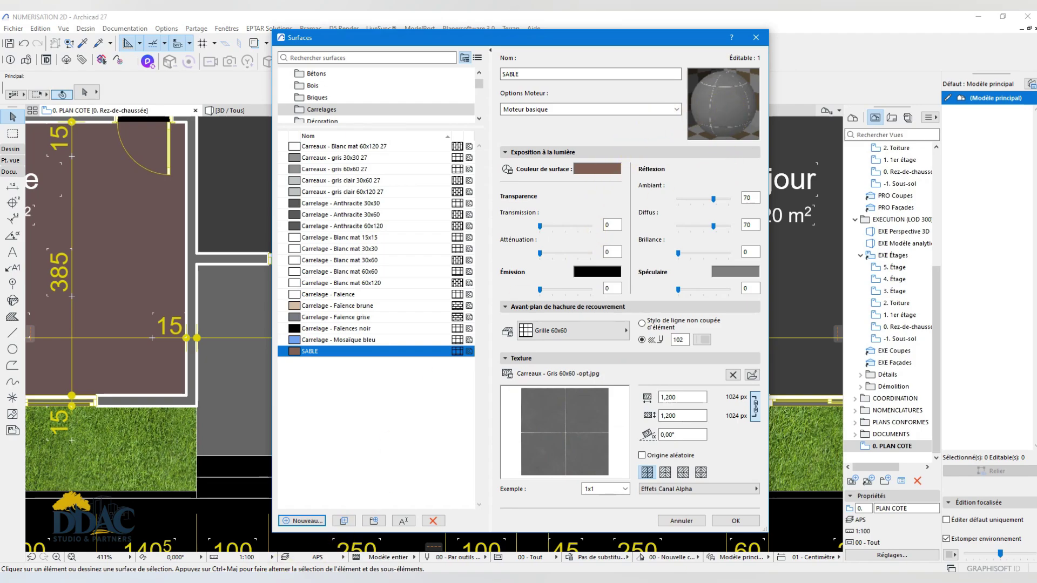
# Step: Switch to Pinterest and search for SABLE
pyautogui.click(556, 580)
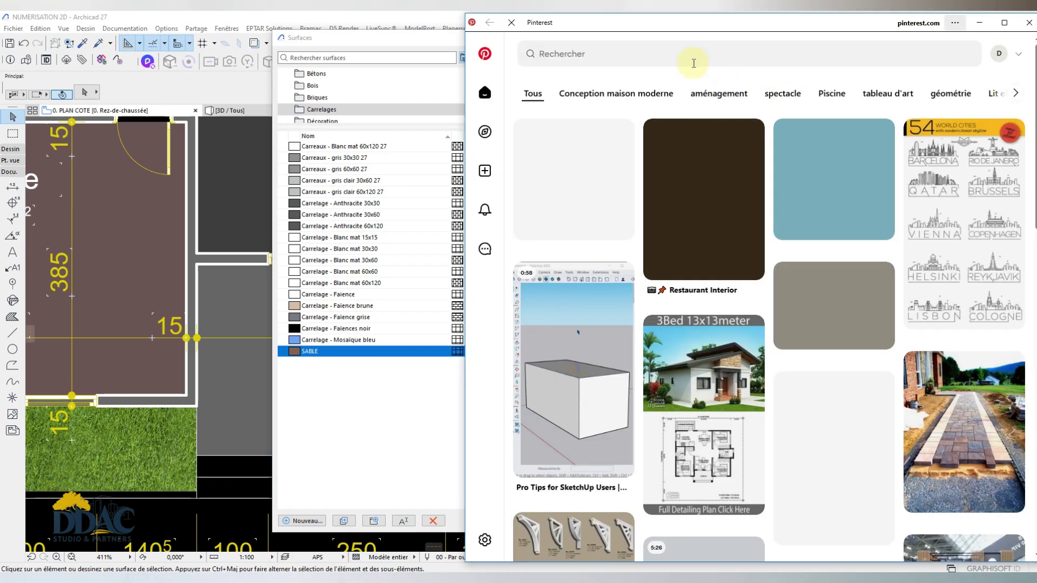
pyautogui.click(659, 54)
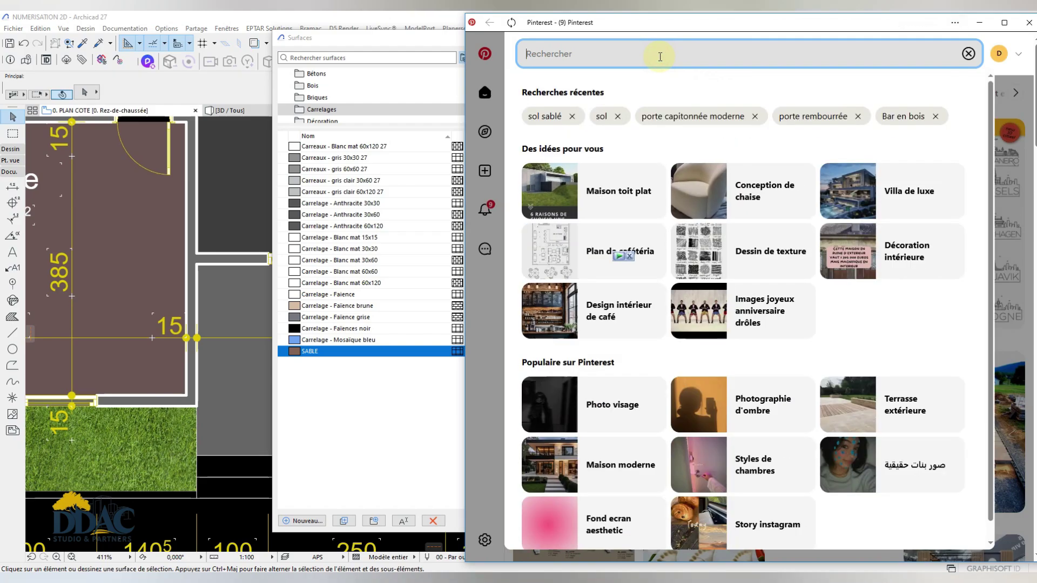
pyautogui.write('SAB')
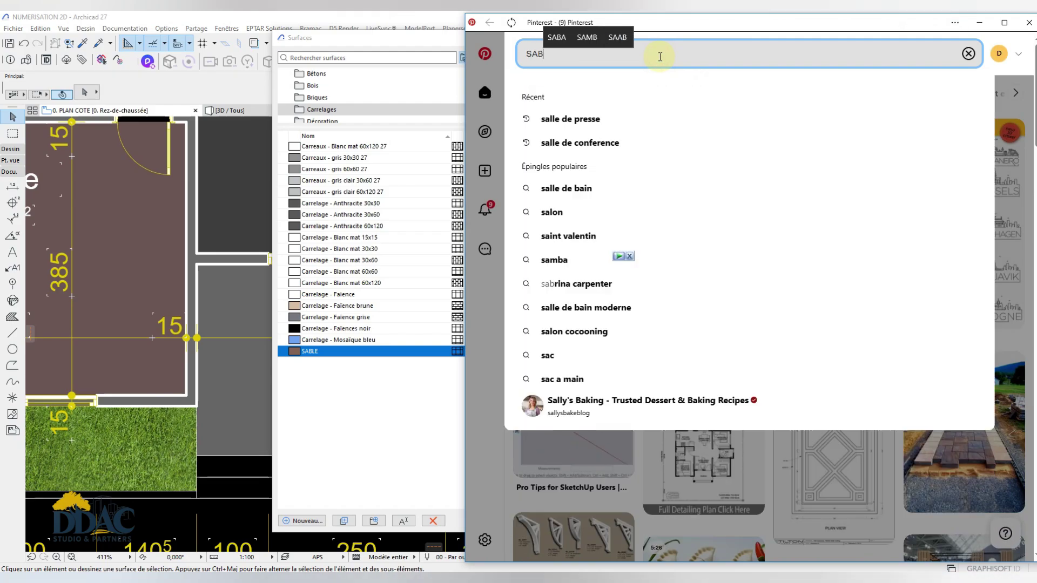
pyautogui.write('LE')
pyautogui.press('Return')
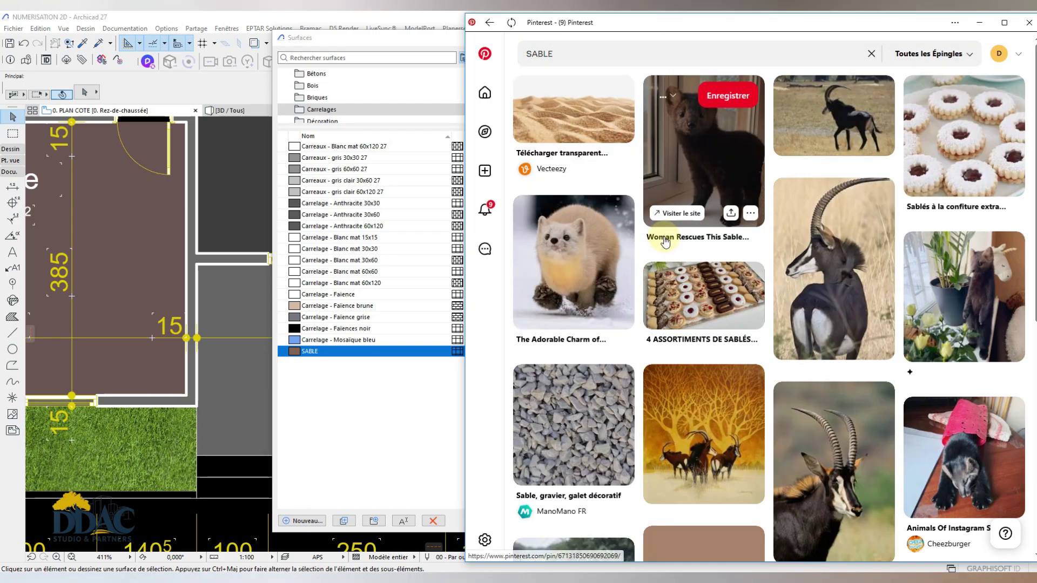
# Step: Download the image of the Beach sand texture seamless 12718 pin and check the file in the downloads folder
pyautogui.scroll(-10, 651, 301)
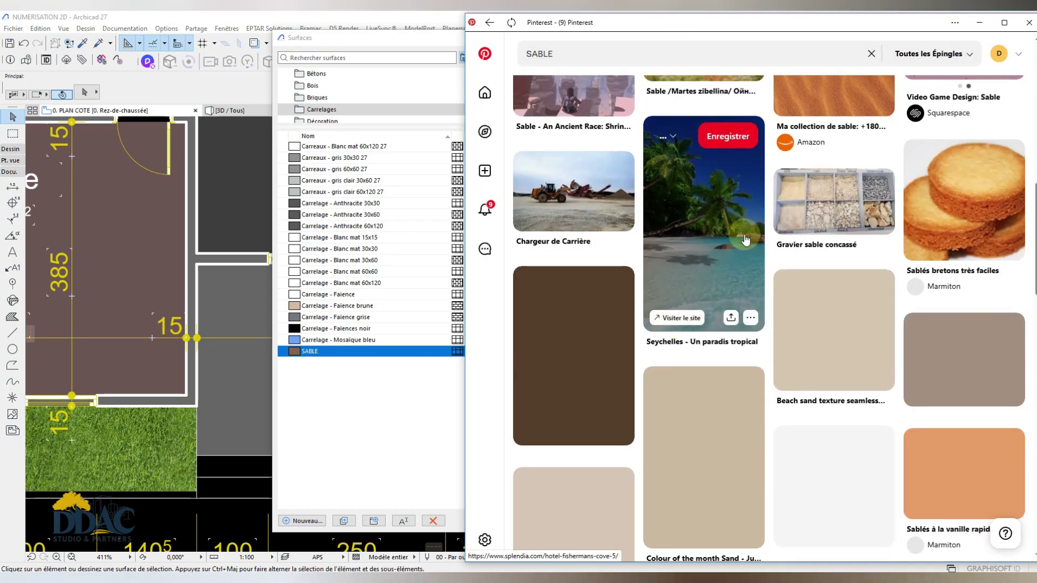
pyautogui.scroll(-3, 747, 320)
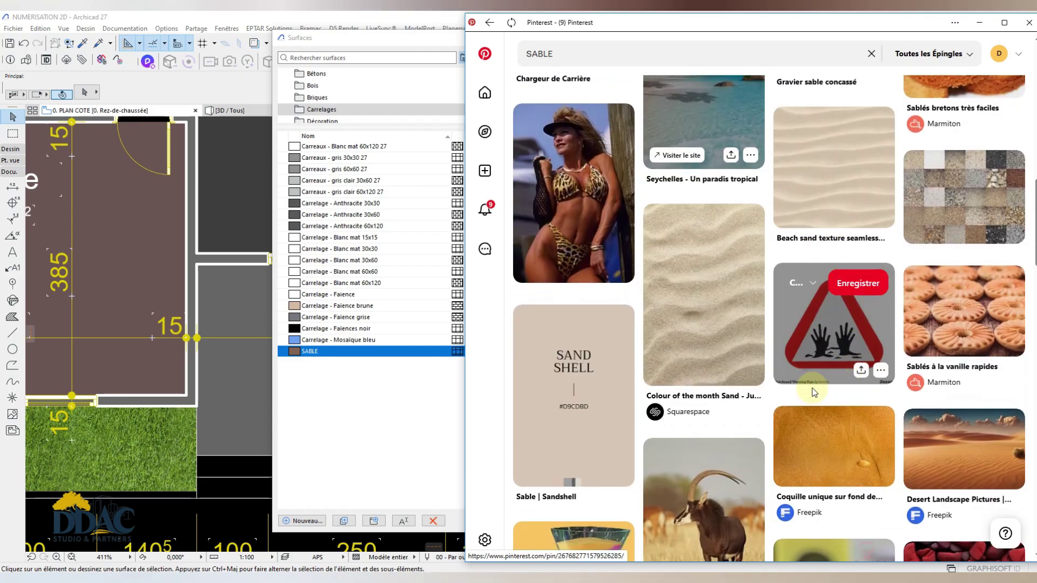
pyautogui.scroll(-7, 878, 294)
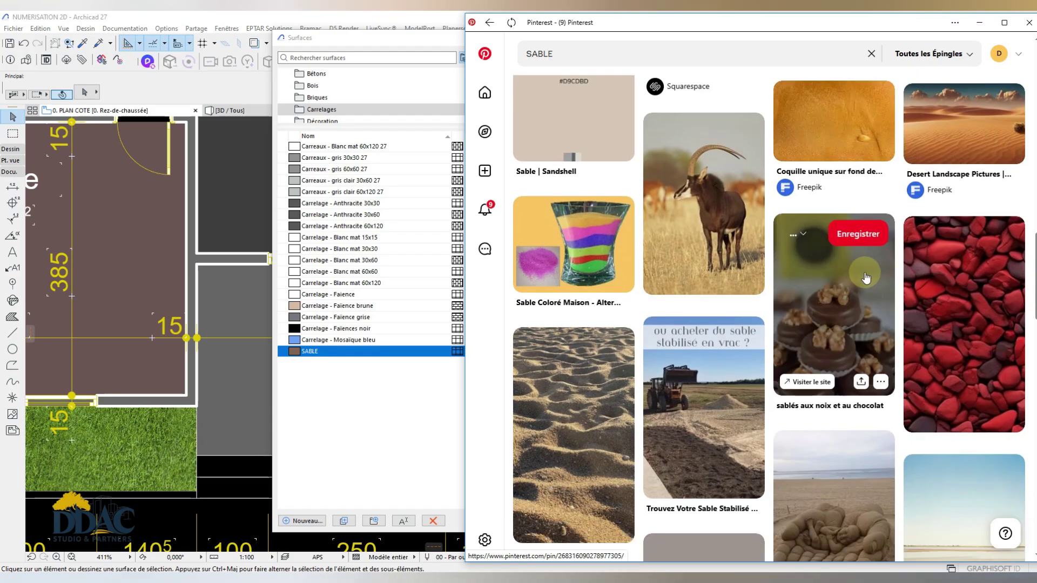
pyautogui.scroll(-5, 871, 307)
pyautogui.scroll(20, 871, 307)
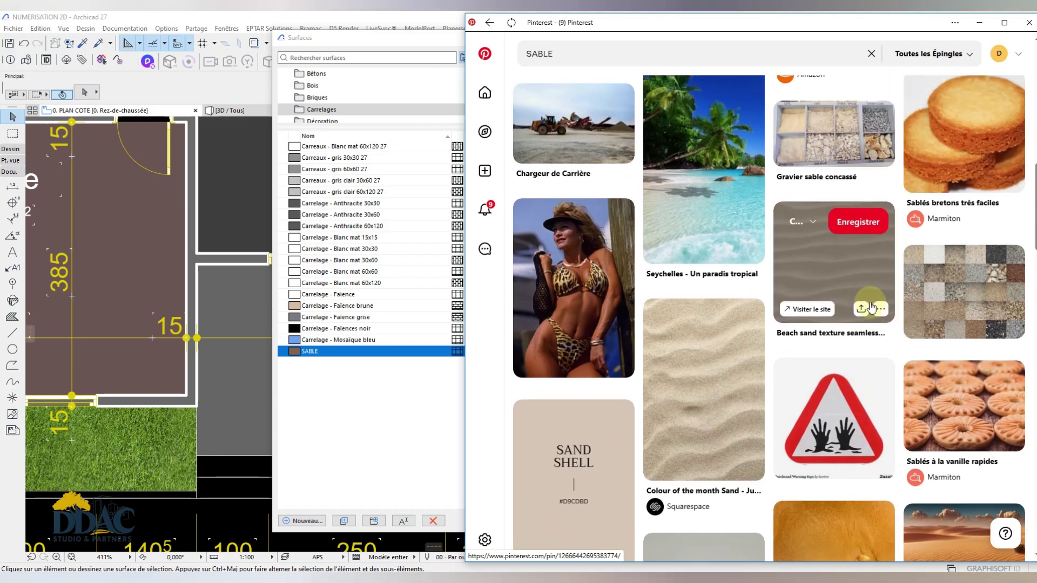
pyautogui.scroll(6, 890, 313)
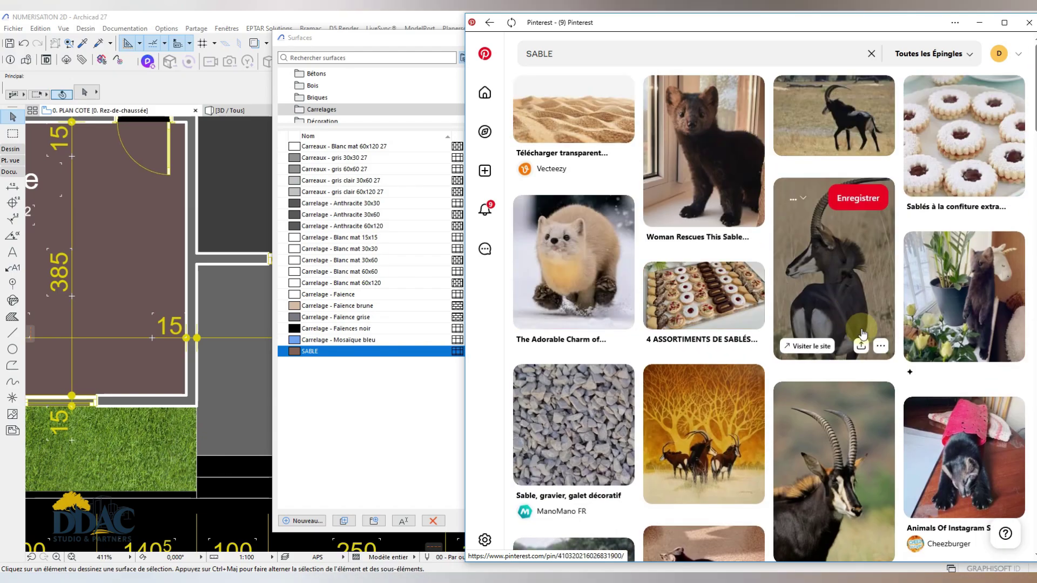
pyautogui.scroll(-10, 853, 335)
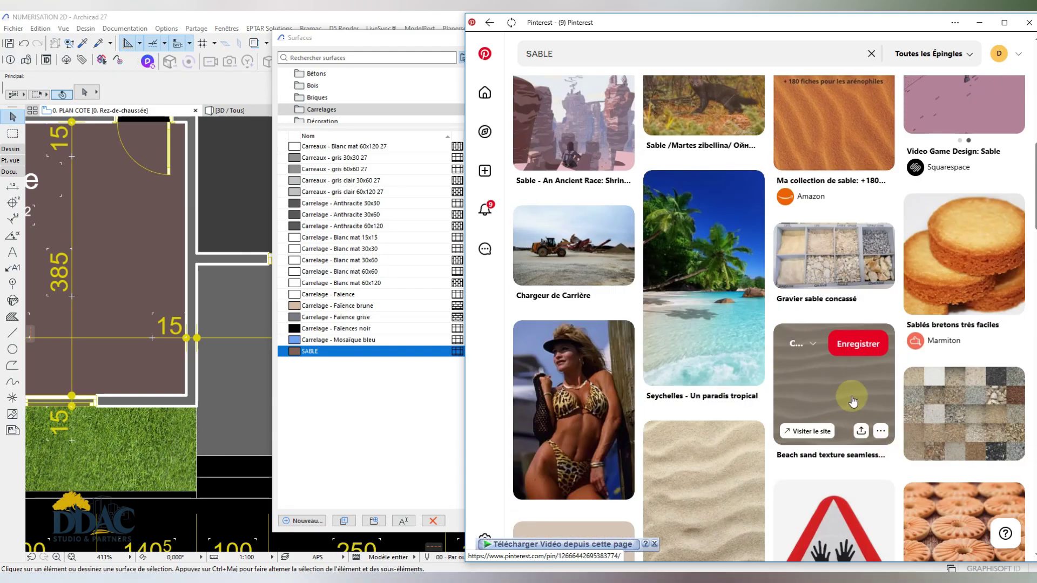
pyautogui.click(847, 386)
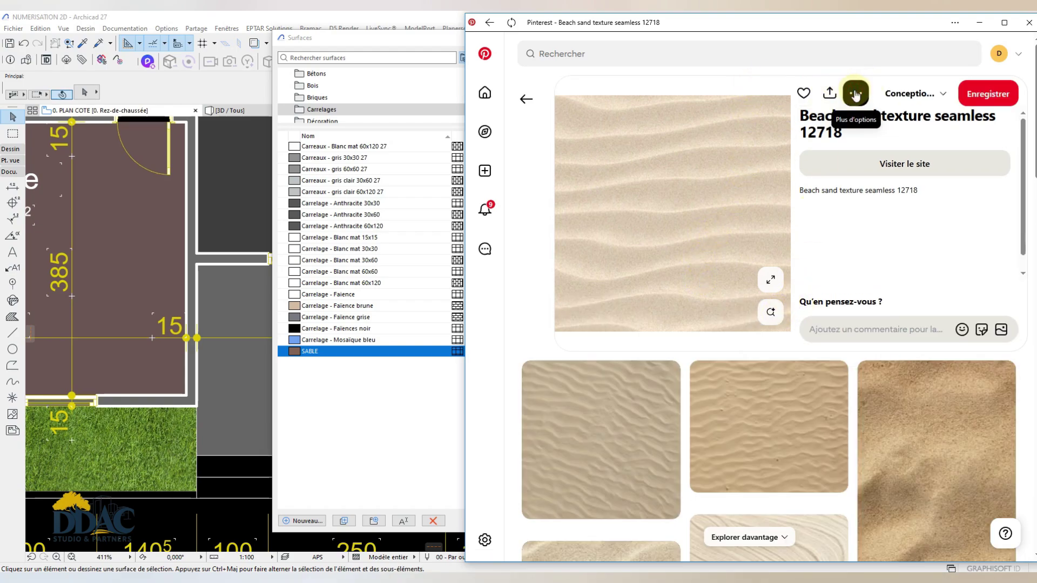
pyautogui.click(856, 93)
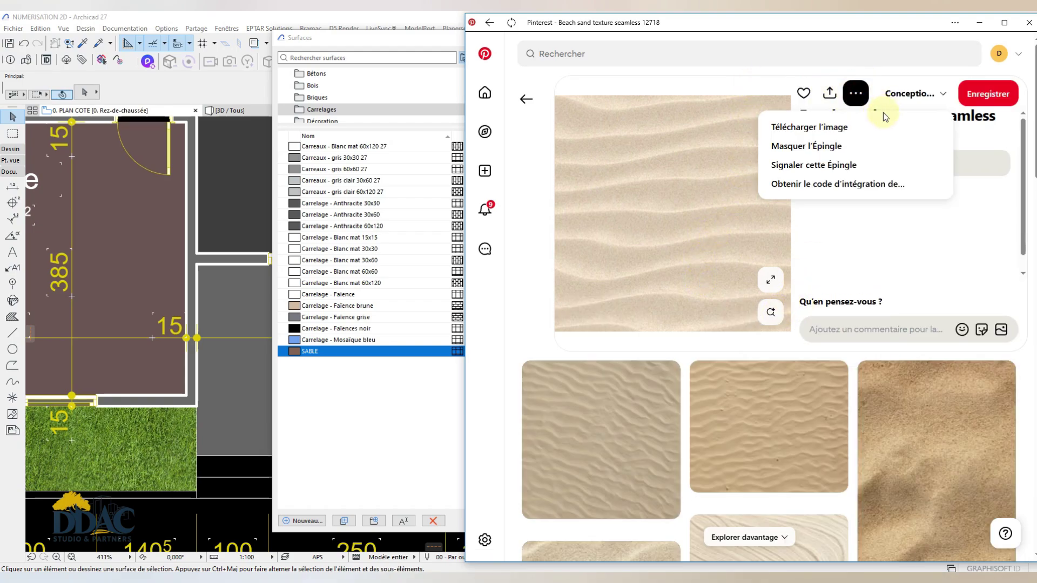
pyautogui.click(804, 127)
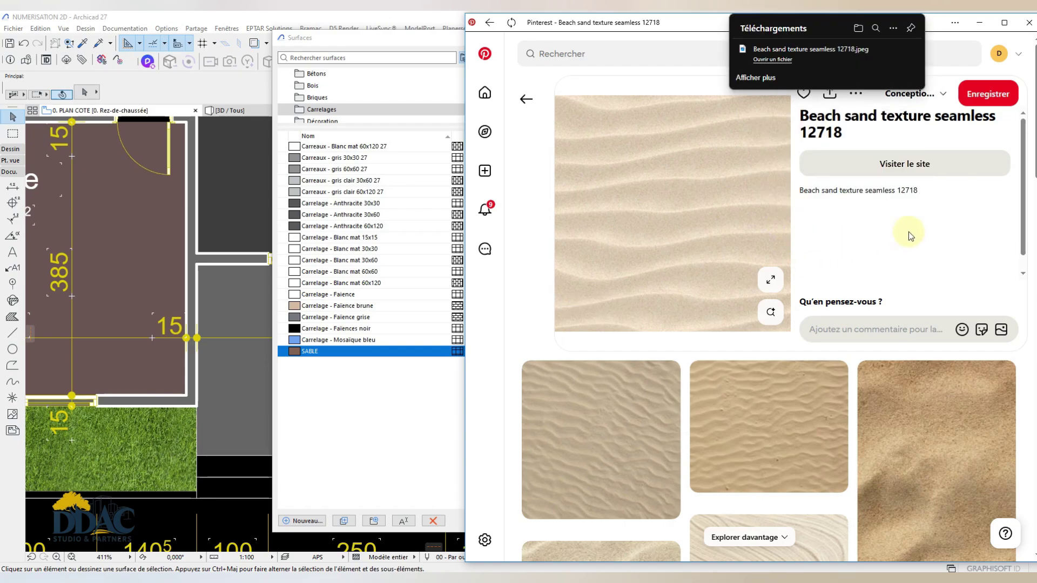
pyautogui.click(908, 70)
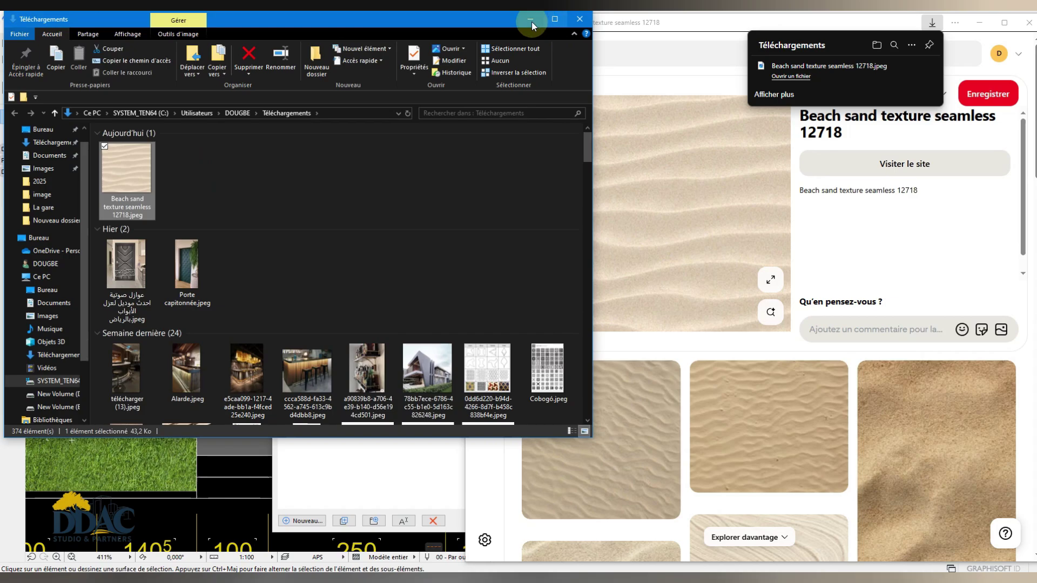
pyautogui.click(531, 20)
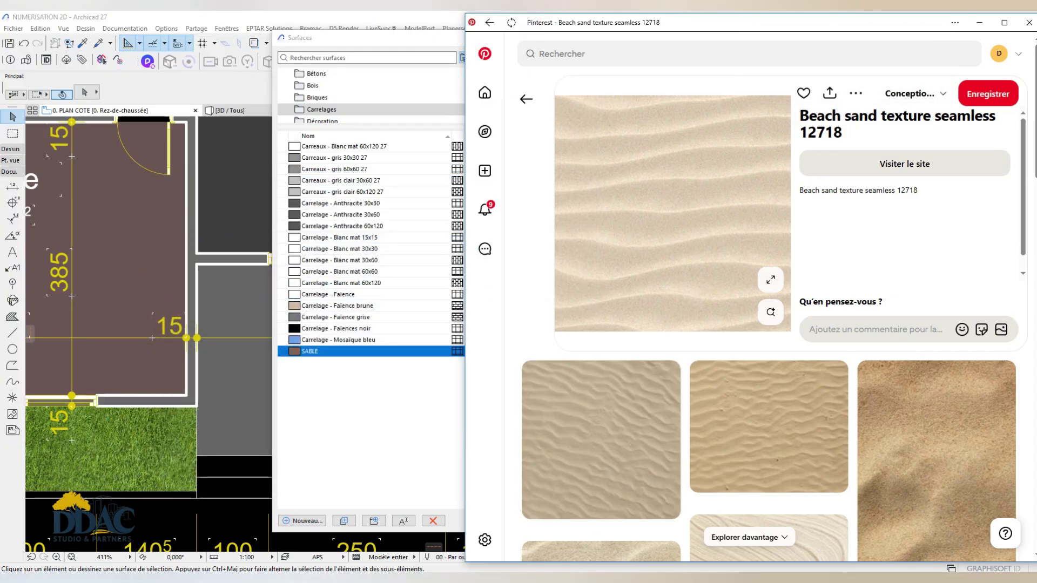
# Step: Back in Archicad, add Beach sand texture seamless 12718.jpeg from Téléchargements to the library images for the SABLE texture
pyautogui.hotkey('alt', 'Tab')
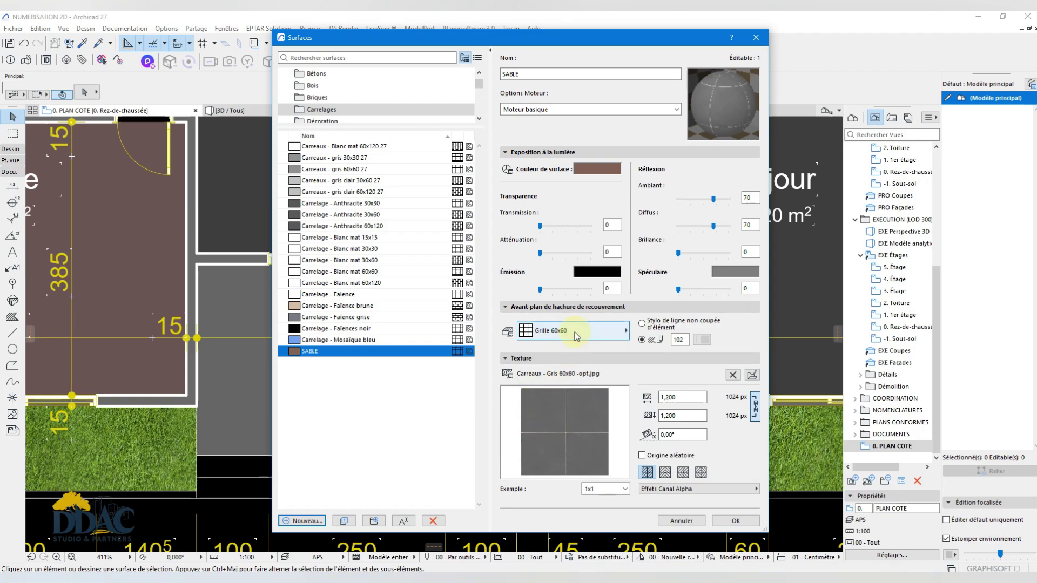
pyautogui.click(752, 375)
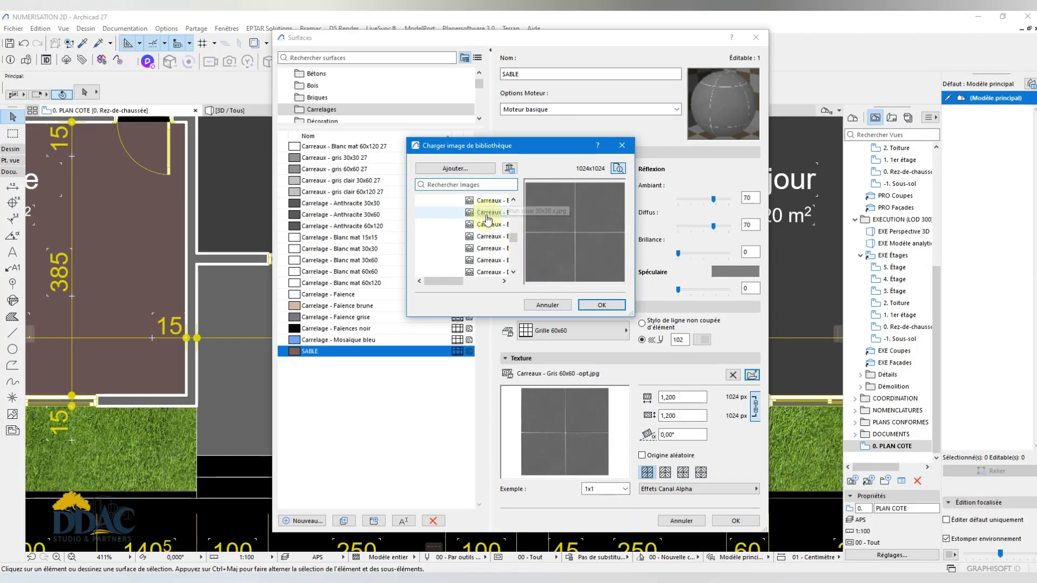
pyautogui.scroll(-2, 499, 249)
pyautogui.scroll(-1, 500, 252)
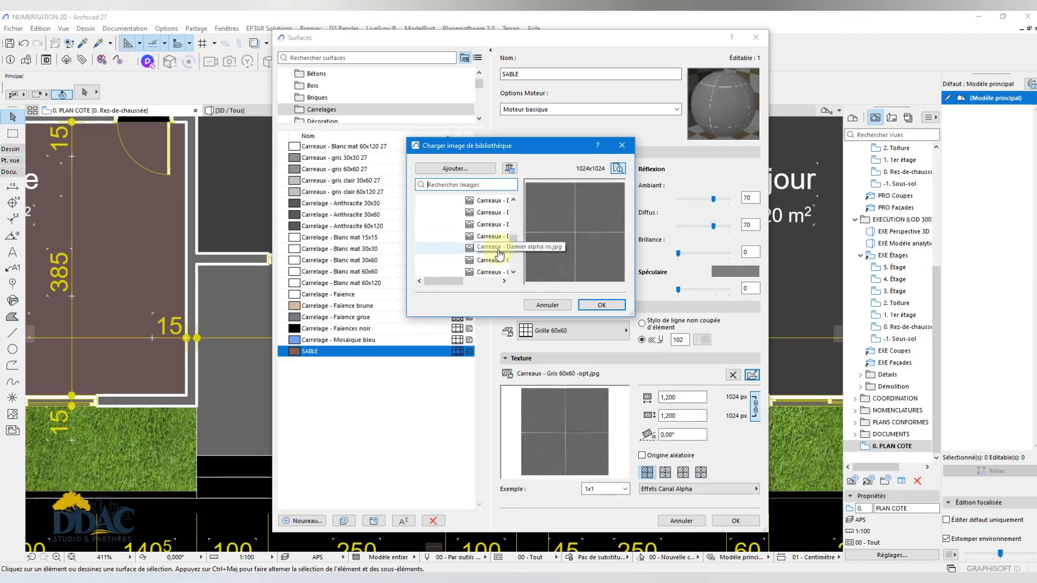
pyautogui.click(453, 169)
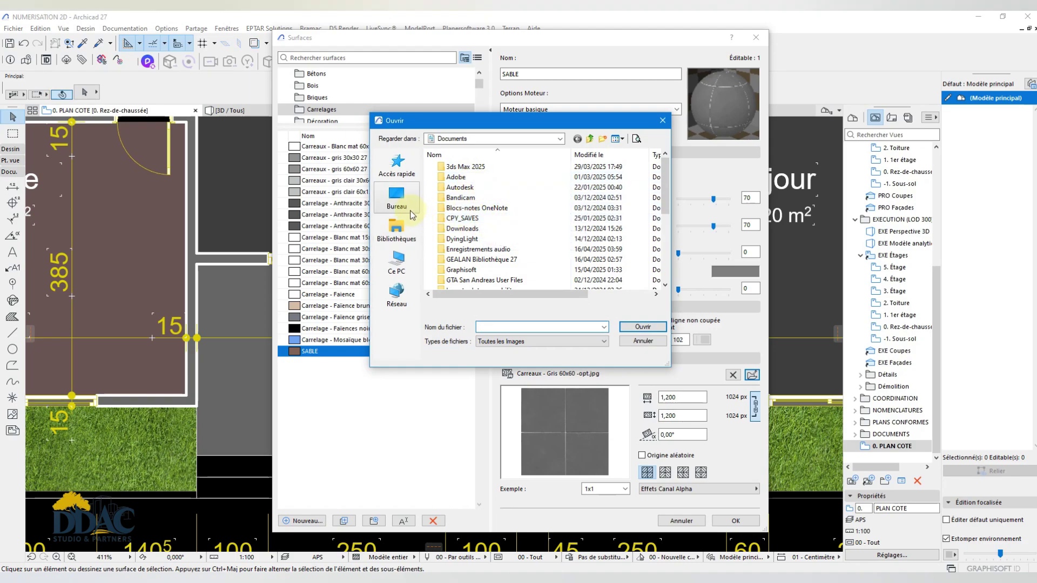
pyautogui.click(411, 238)
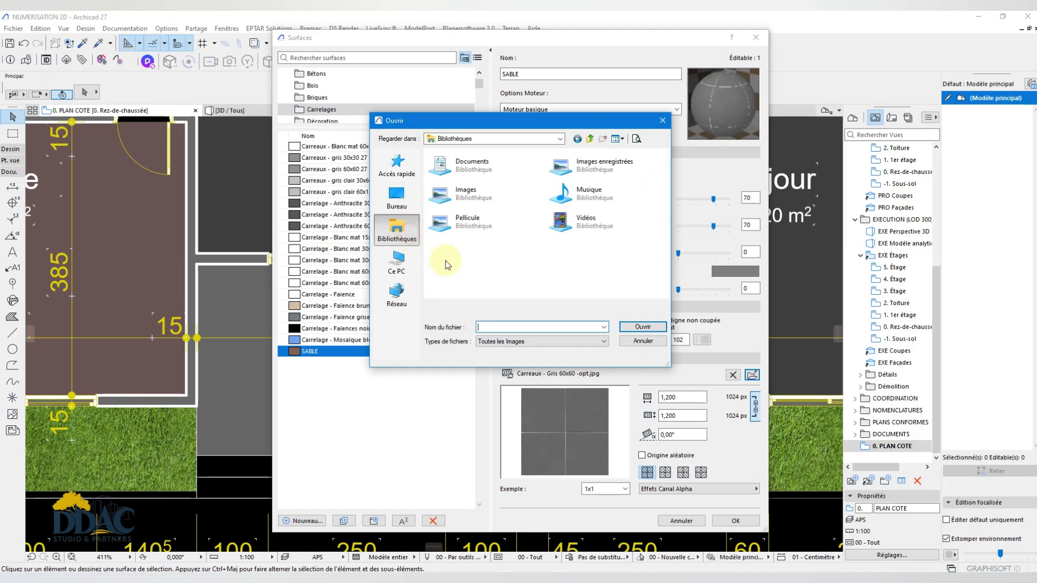
pyautogui.click(395, 264)
pyautogui.scroll(-3, 481, 207)
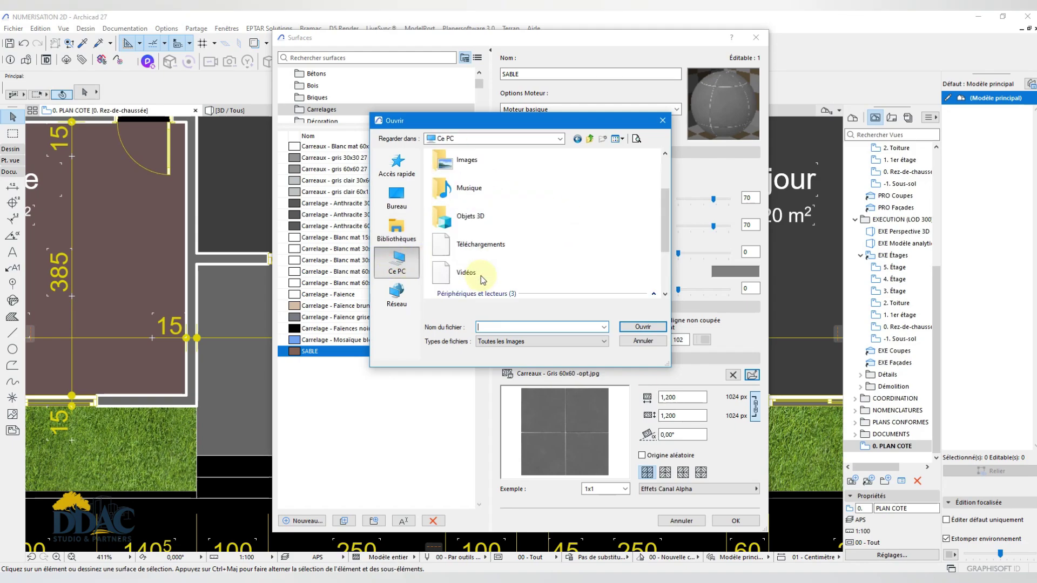
pyautogui.doubleClick(481, 171)
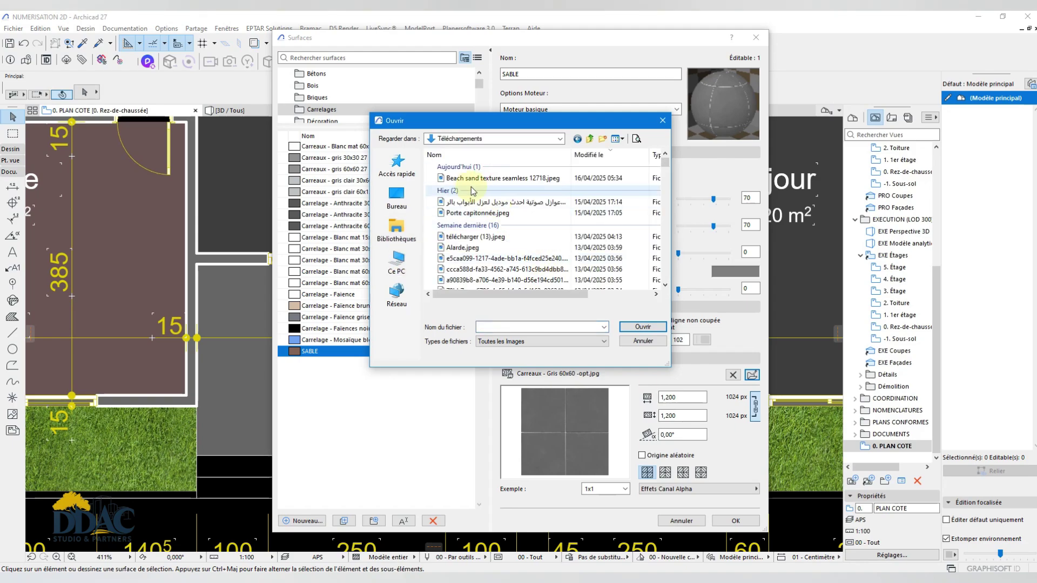
pyautogui.click(472, 178)
pyautogui.click(643, 327)
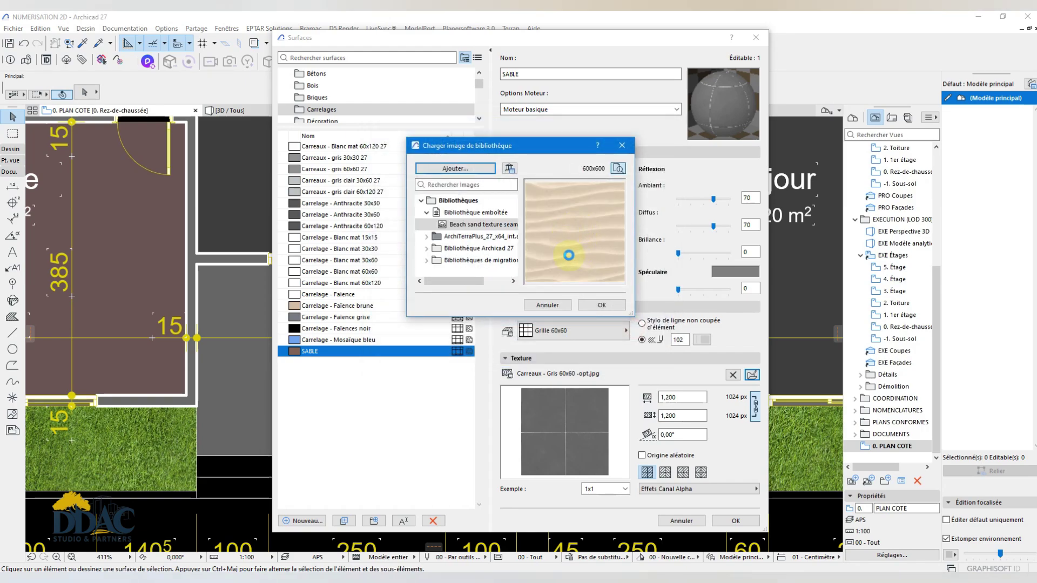
# Step: Apply the beach sand image to SABLE with a texture size of 3,000 by 3,000 and save the surface
pyautogui.click(603, 302)
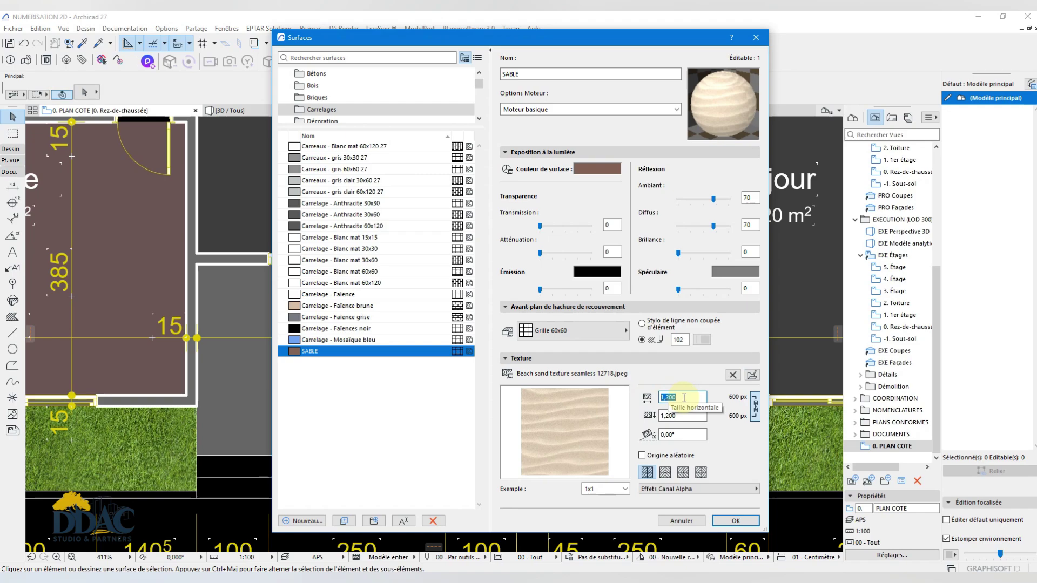
pyautogui.press('Tab')
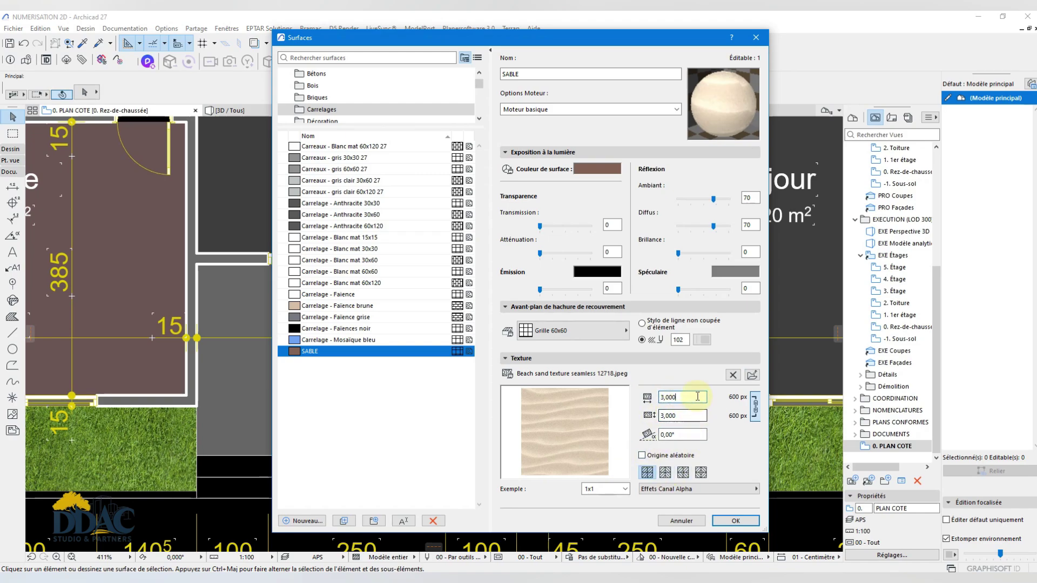
pyautogui.click(737, 521)
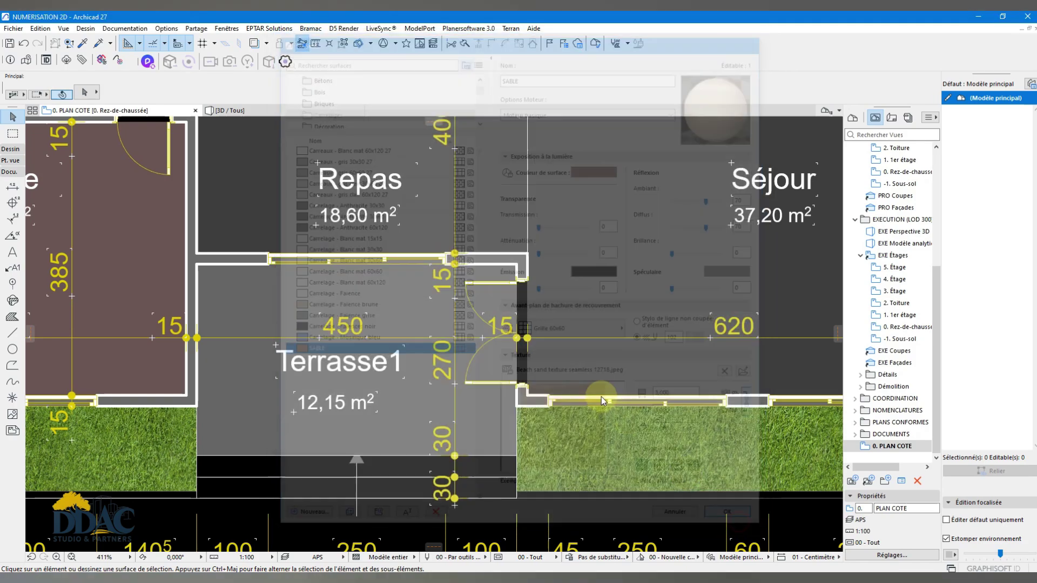
# Step: Draw a large rectangular Terre terrain mesh around the whole house plan and close the 3D / Tous view
pyautogui.scroll(-10, 510, 293)
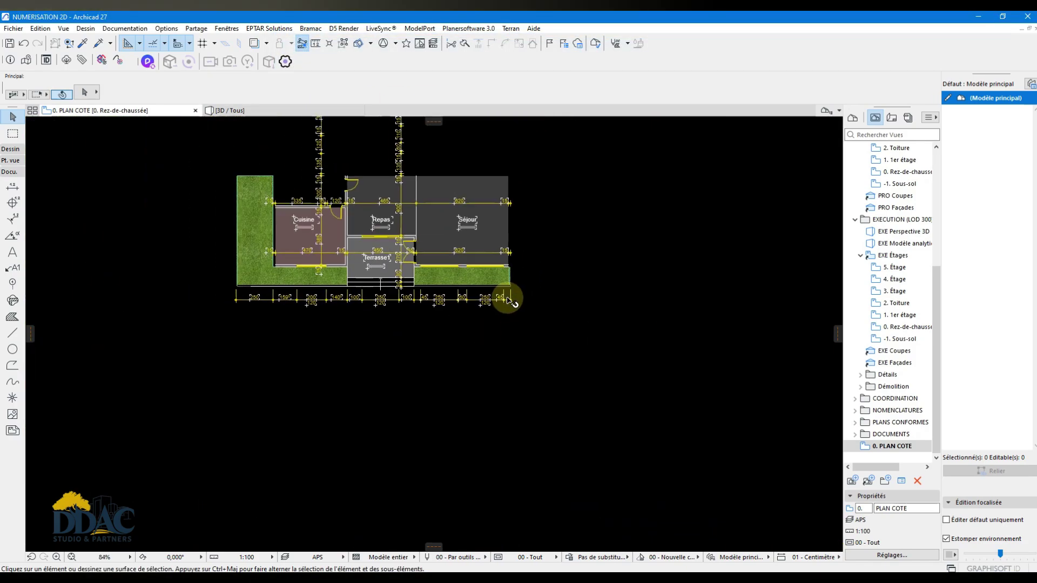
pyautogui.scroll(3, 363, 344)
pyautogui.click(9, 151)
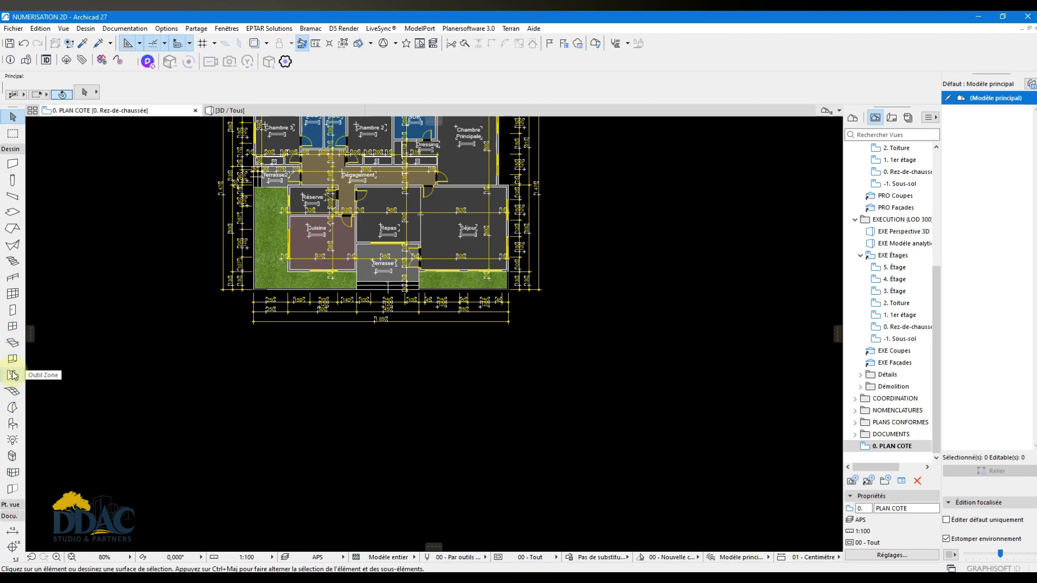
pyautogui.click(12, 391)
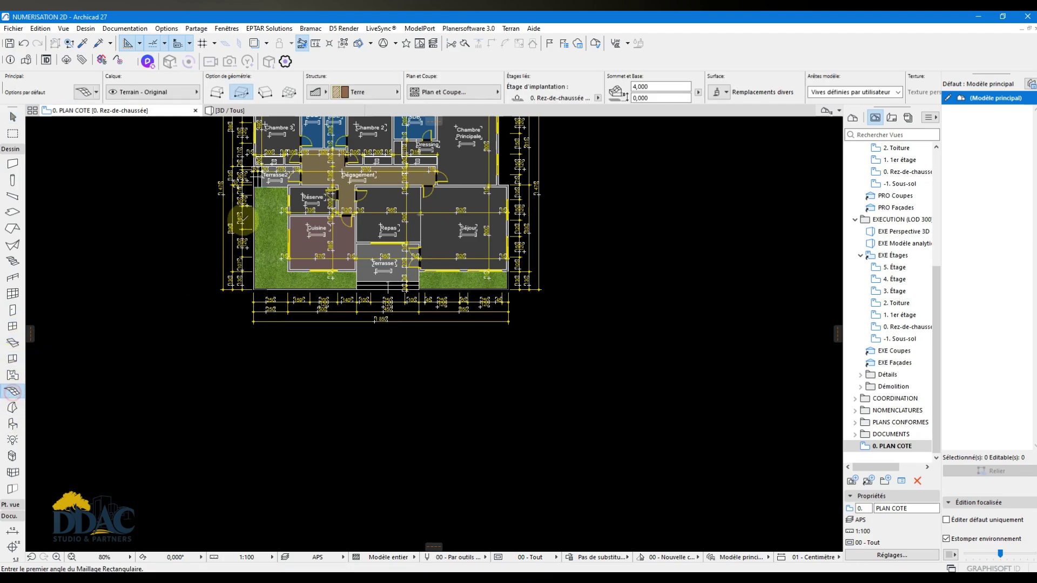
pyautogui.scroll(-3, 152, 245)
pyautogui.click(116, 132)
pyautogui.click(627, 444)
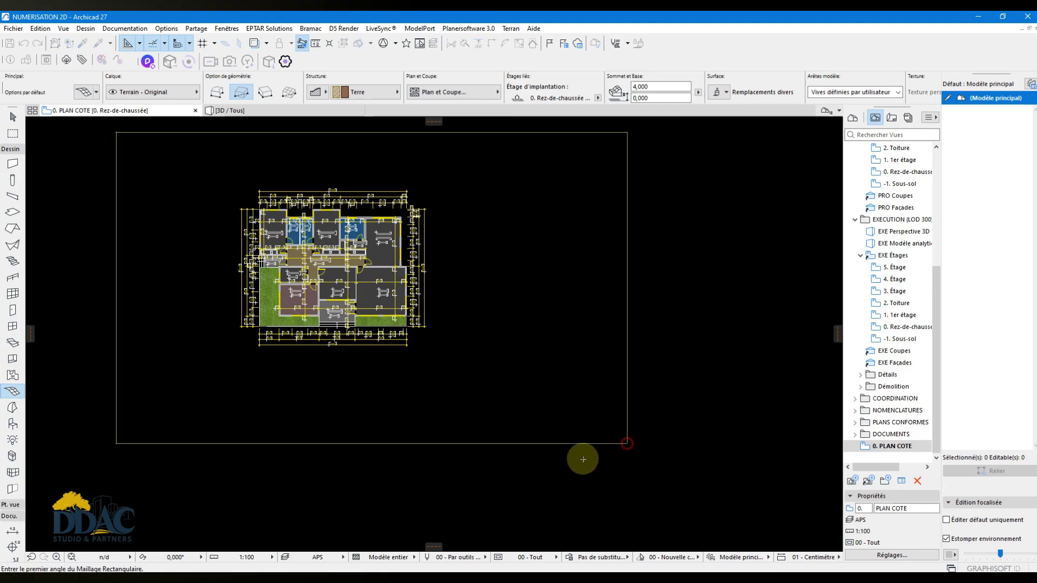
pyautogui.press('Escape')
pyautogui.click(359, 111)
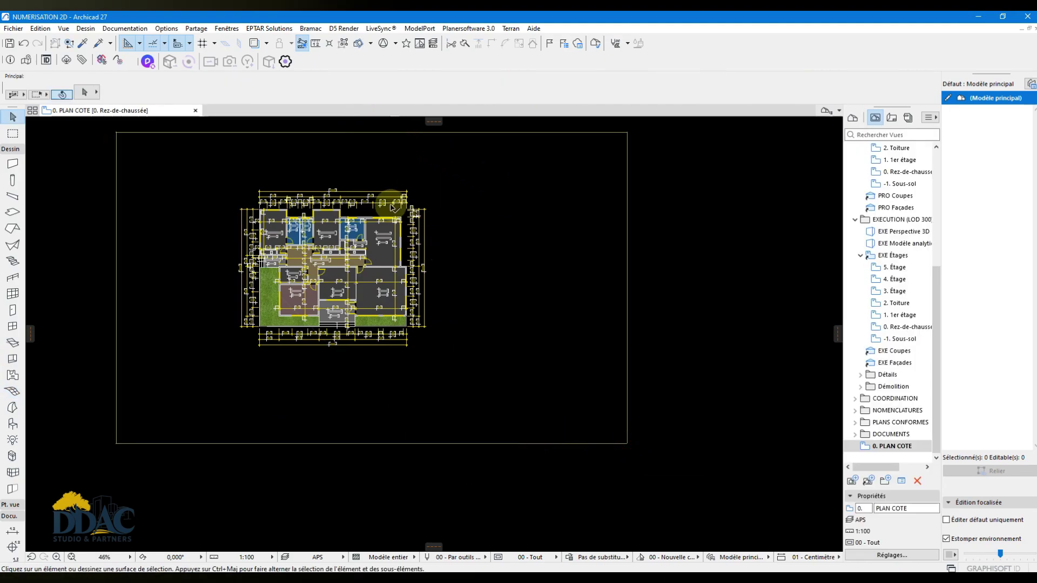
# Step: Show the house and its new terrain mesh in 3D from the ground floor plan
pyautogui.rightClick(724, 229)
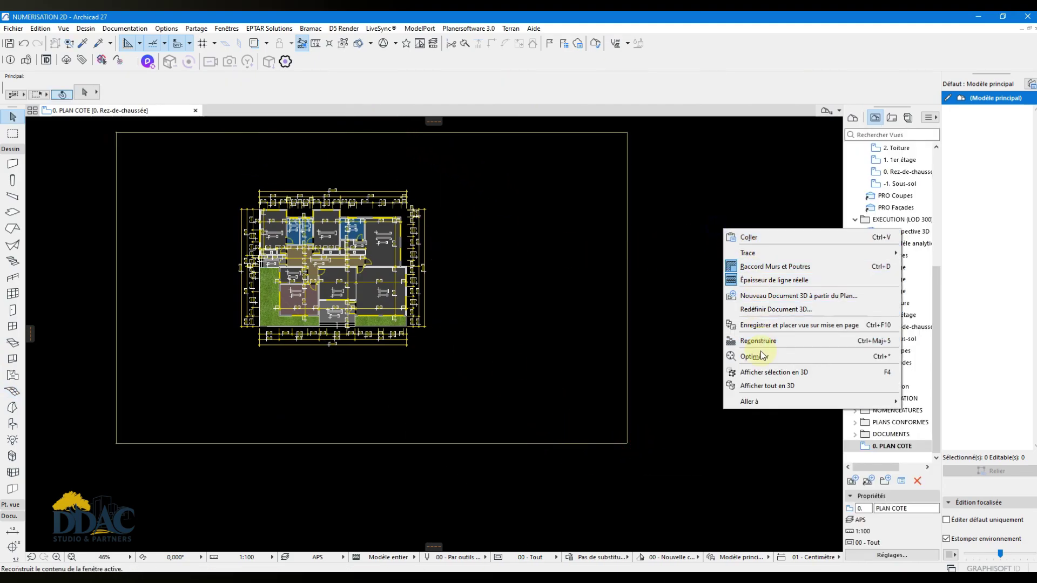
pyautogui.click(774, 373)
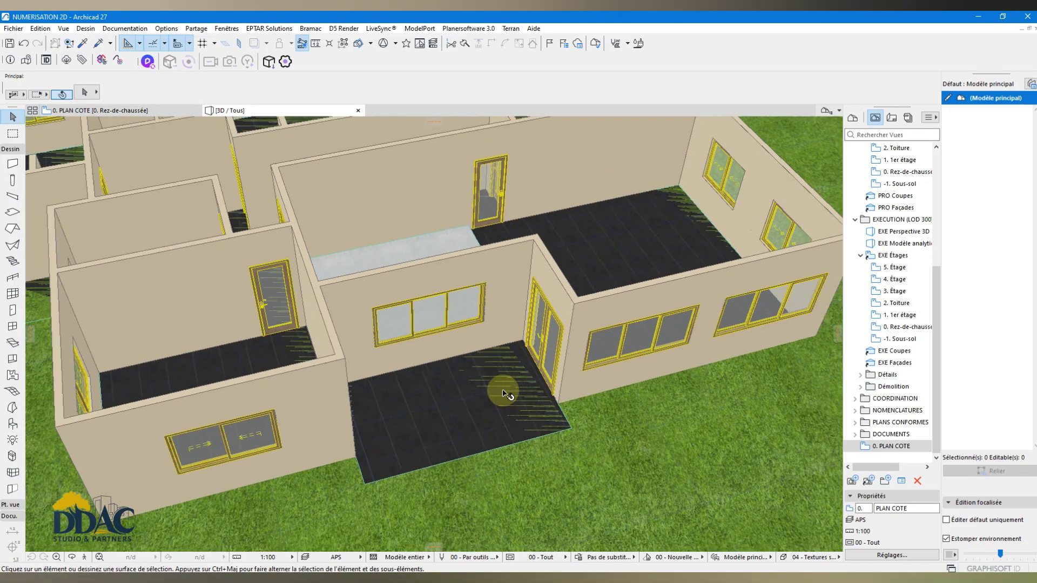
pyautogui.scroll(-5, 502, 391)
pyautogui.keyDown('shift'); pyautogui.moveTo(471, 327); pyautogui.dragTo(709, 272, button='middle'); pyautogui.keyUp('shift')
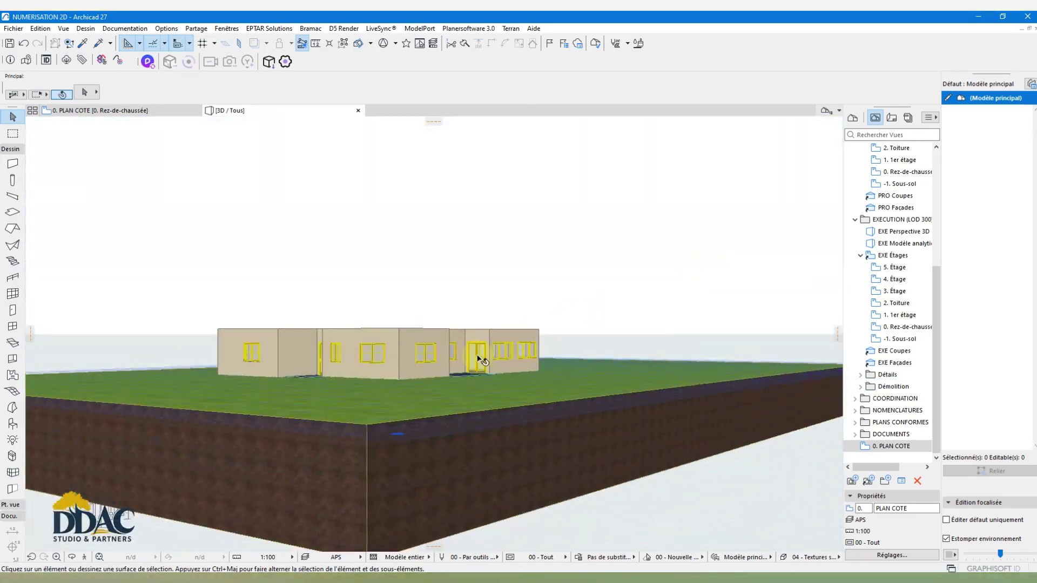
# Step: Select the terrain mesh and set its base offset from the Rez-de-chaussée home storey to -0,45
pyautogui.keyDown('shift'); pyautogui.moveTo(478, 357); pyautogui.dragTo(496, 408, button='middle'); pyautogui.keyUp('shift')
pyautogui.click(497, 410)
pyautogui.click(660, 97)
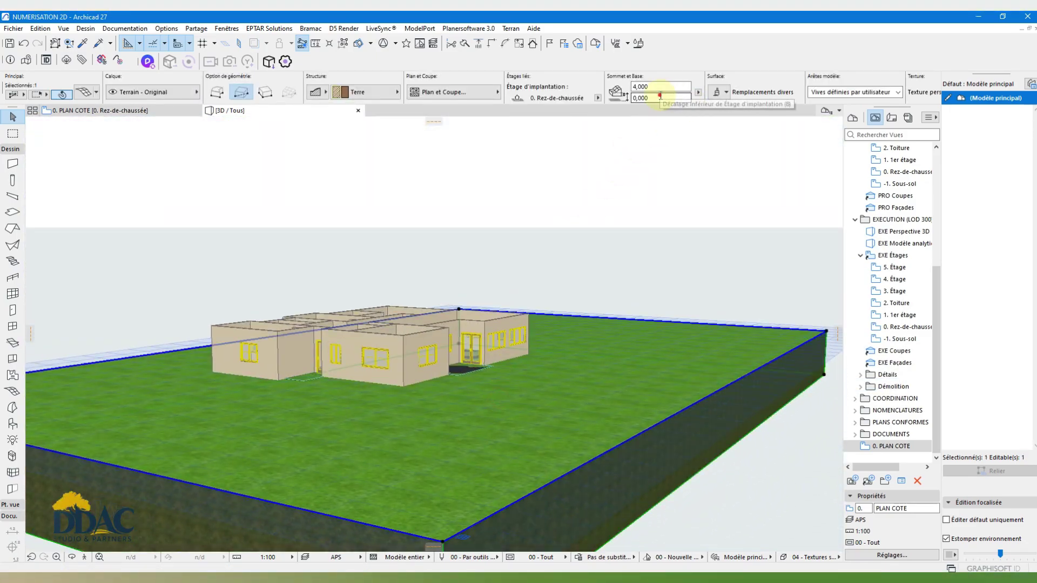
pyautogui.write('-')
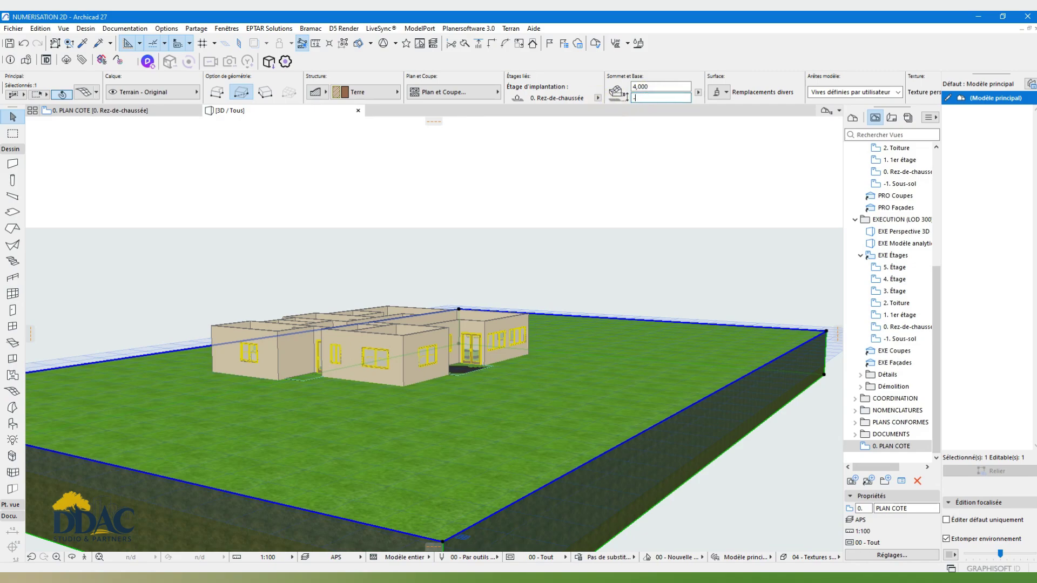
pyautogui.write('0,45')
pyautogui.press('Return')
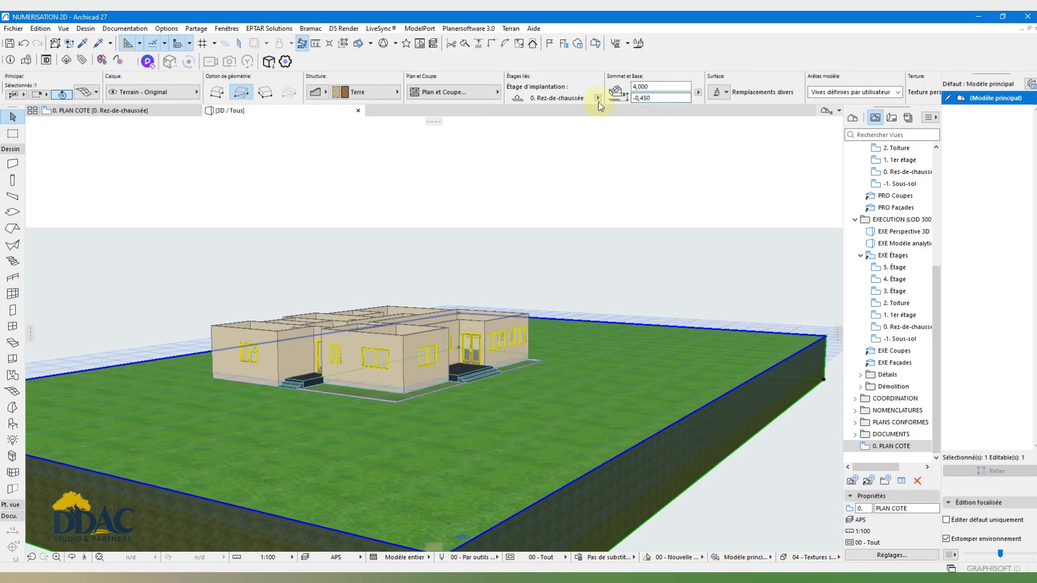
pyautogui.scroll(8, 534, 364)
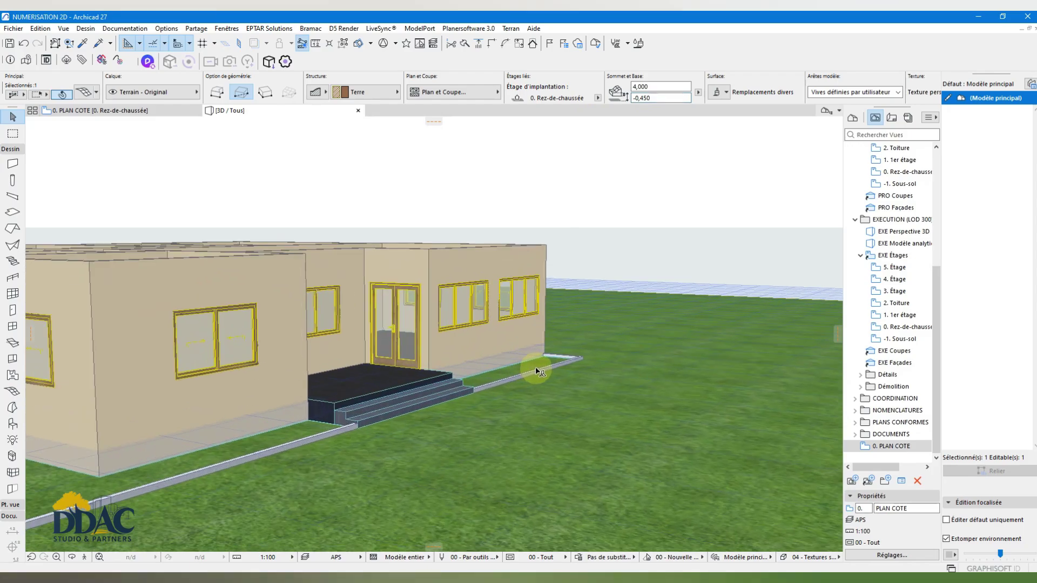
pyautogui.scroll(1, 542, 377)
pyautogui.scroll(-5, 614, 358)
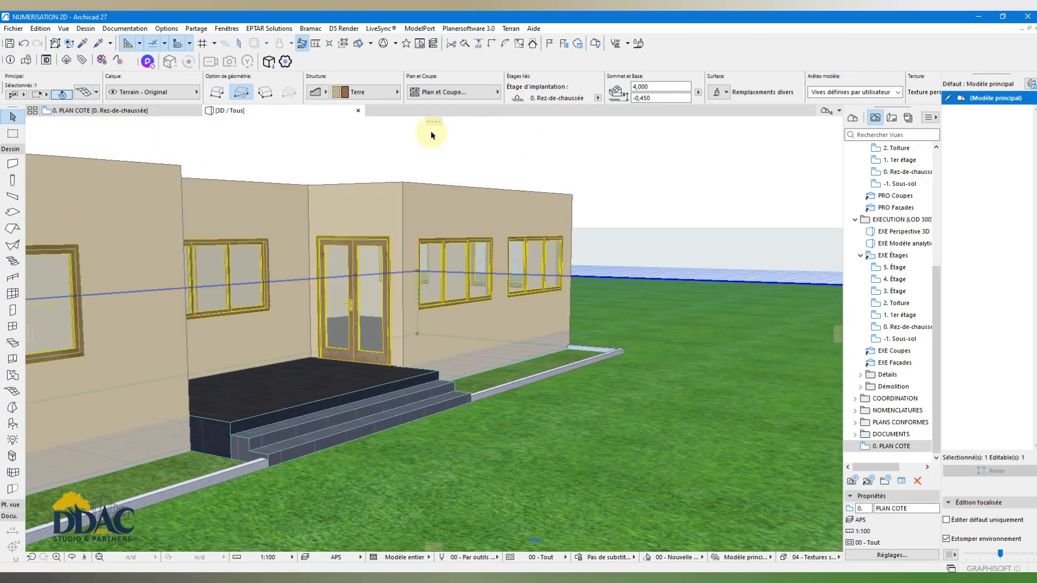
pyautogui.hotkey('ctrl', 't')
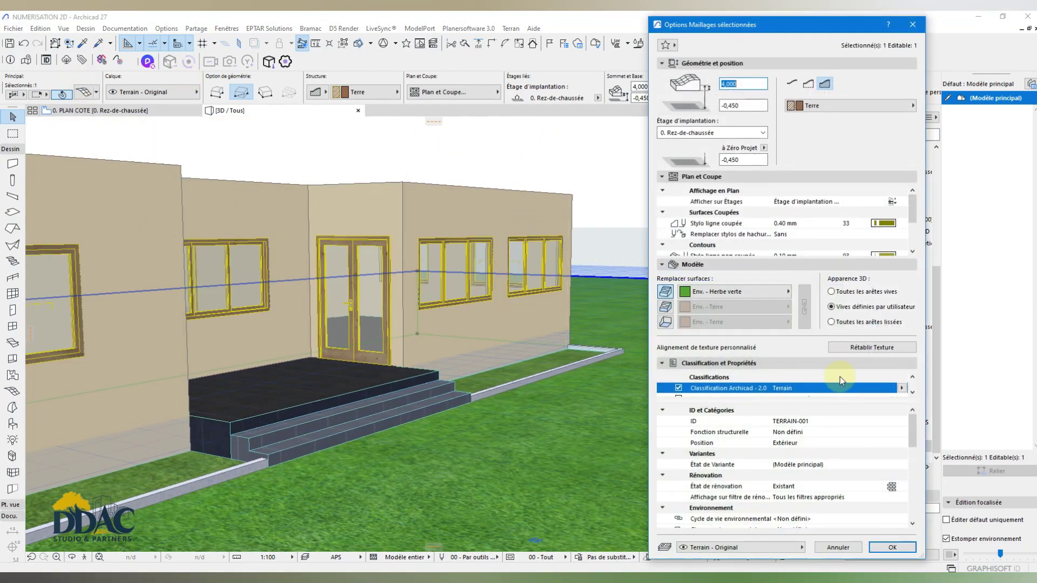
pyautogui.click(743, 294)
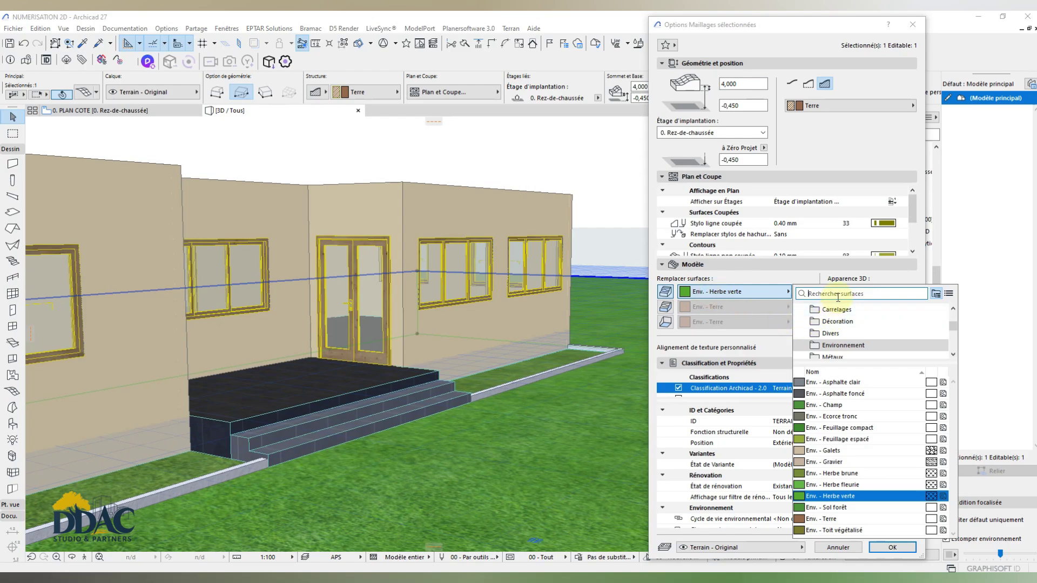
pyautogui.scroll(1, 834, 337)
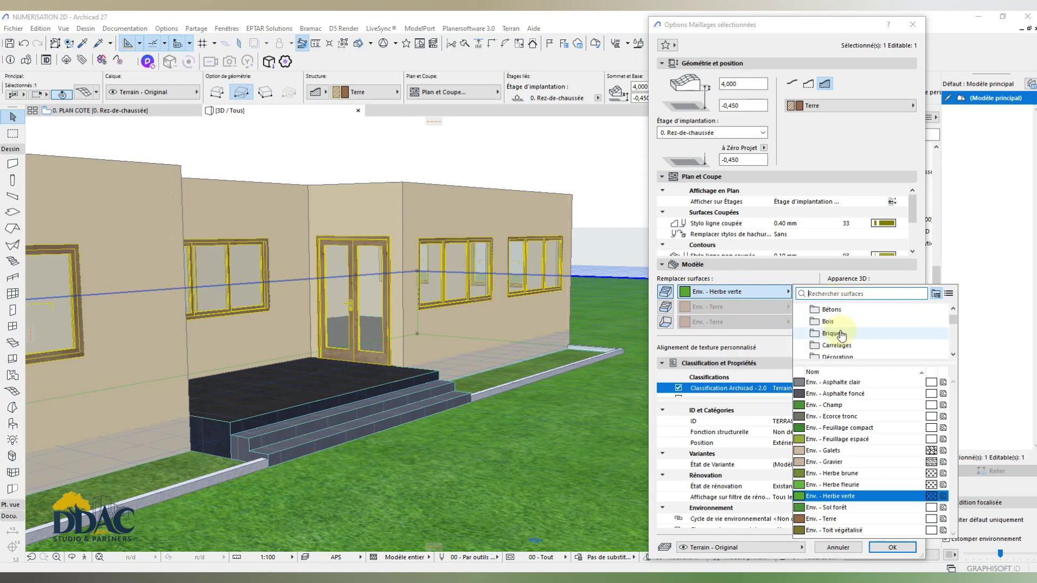
pyautogui.click(841, 345)
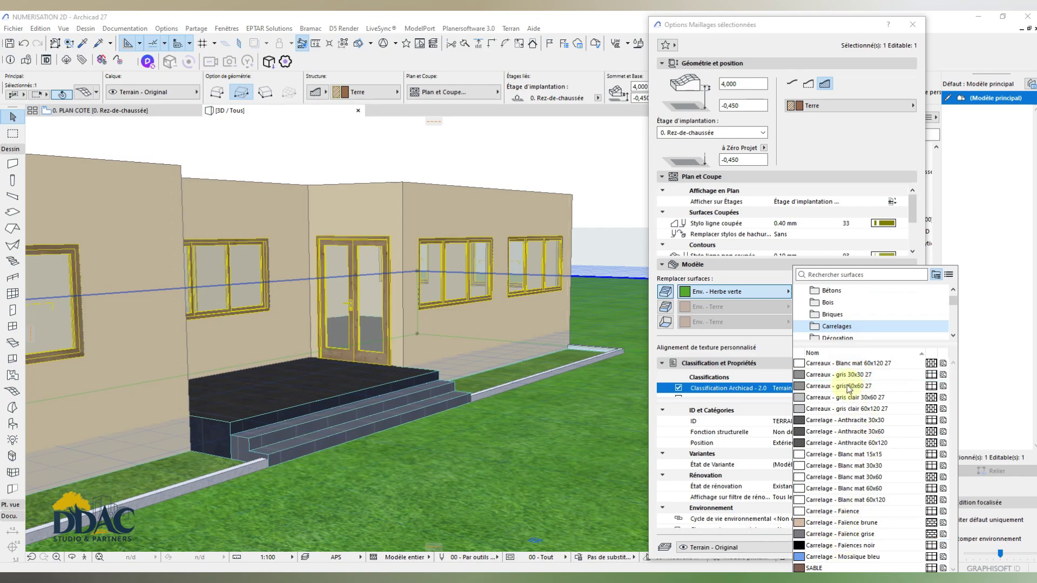
pyautogui.click(823, 568)
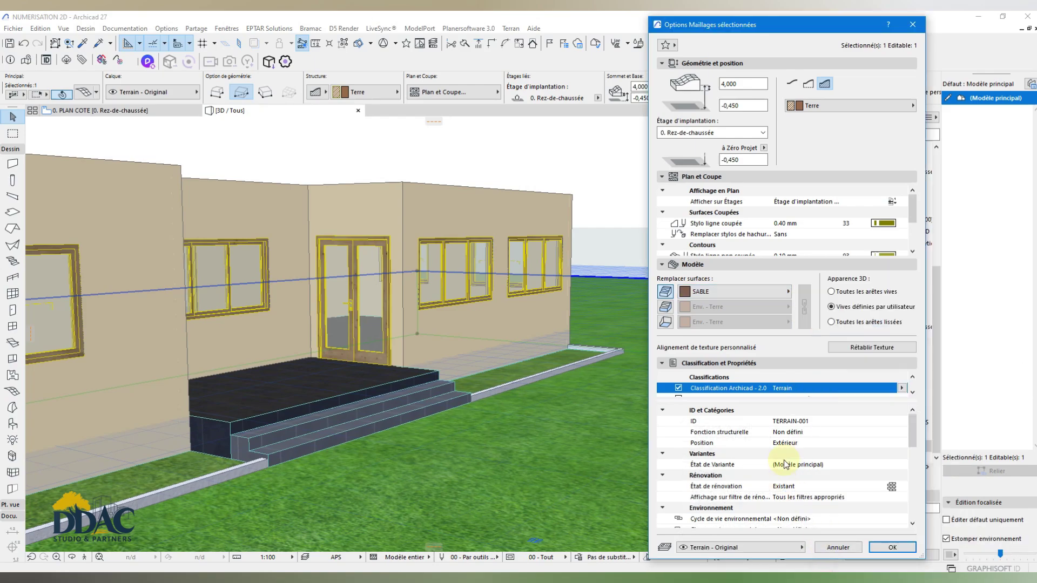
pyautogui.click(709, 293)
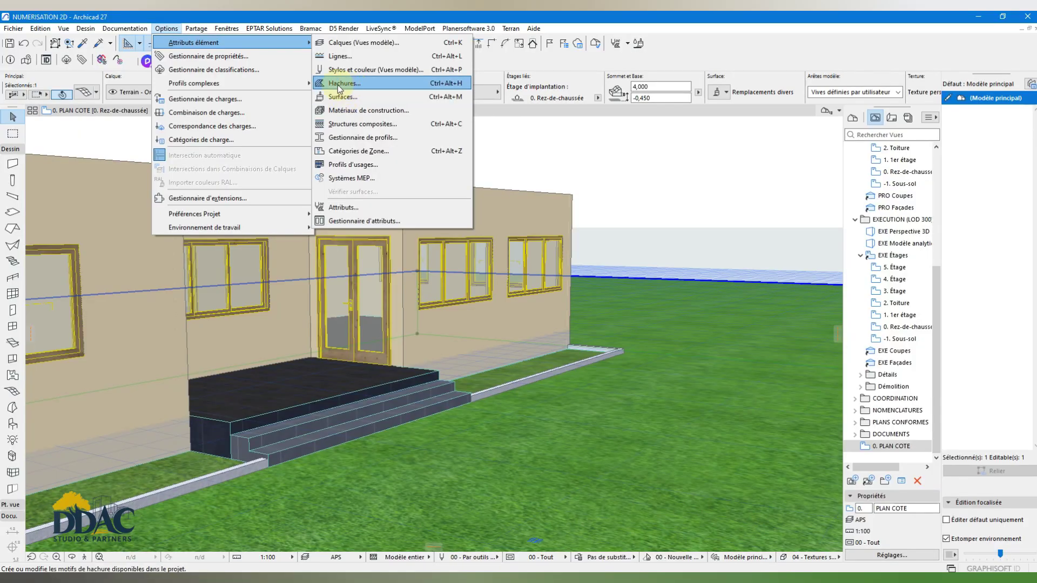
# Step: Set the cover fill foreground of the SABLE surface in Carrelages to the 25% hatch and save the surface
pyautogui.click(343, 96)
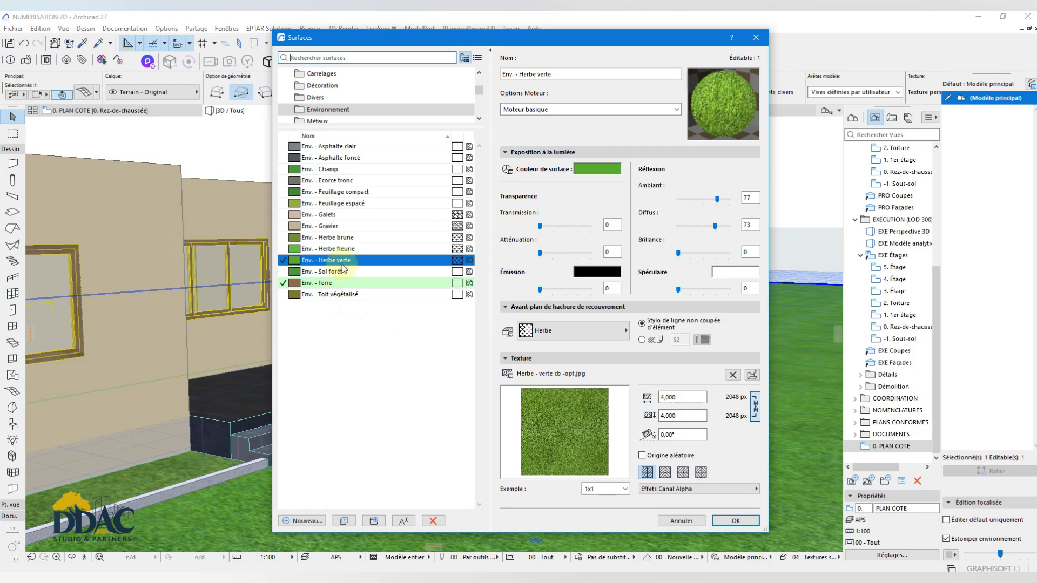
pyautogui.scroll(3, 331, 97)
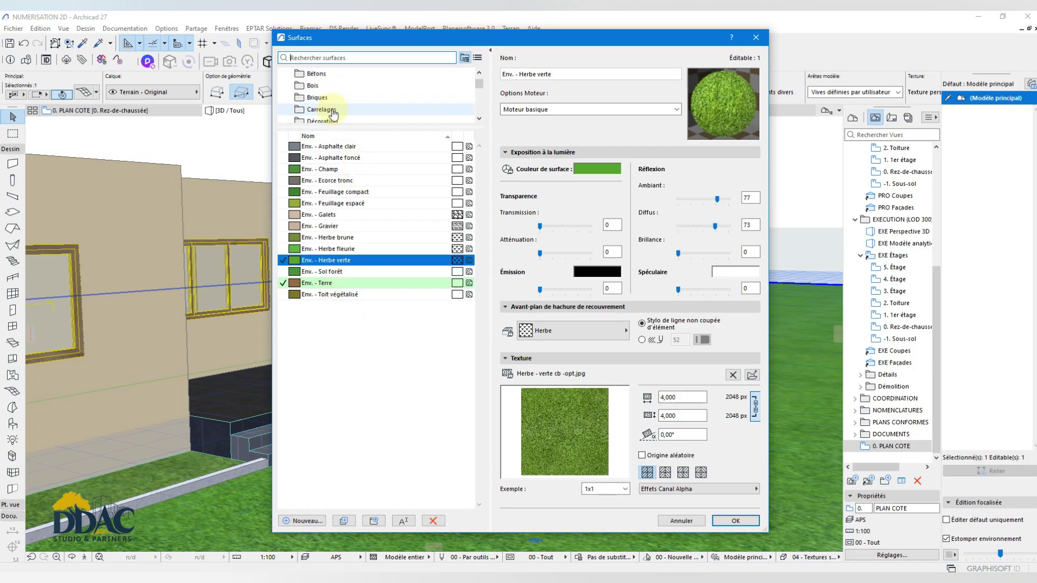
pyautogui.click(331, 108)
pyautogui.click(324, 351)
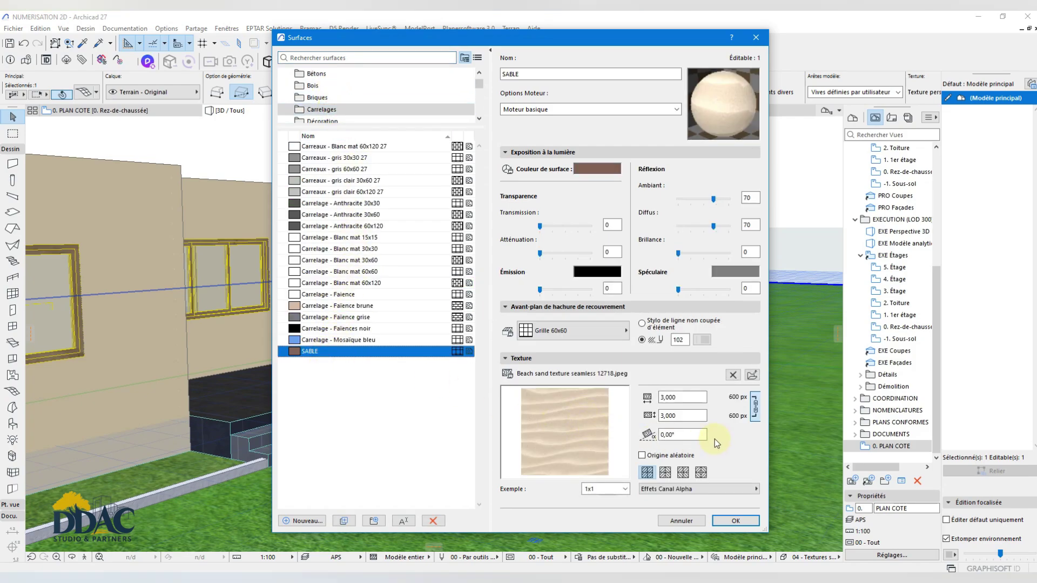
pyautogui.click(588, 332)
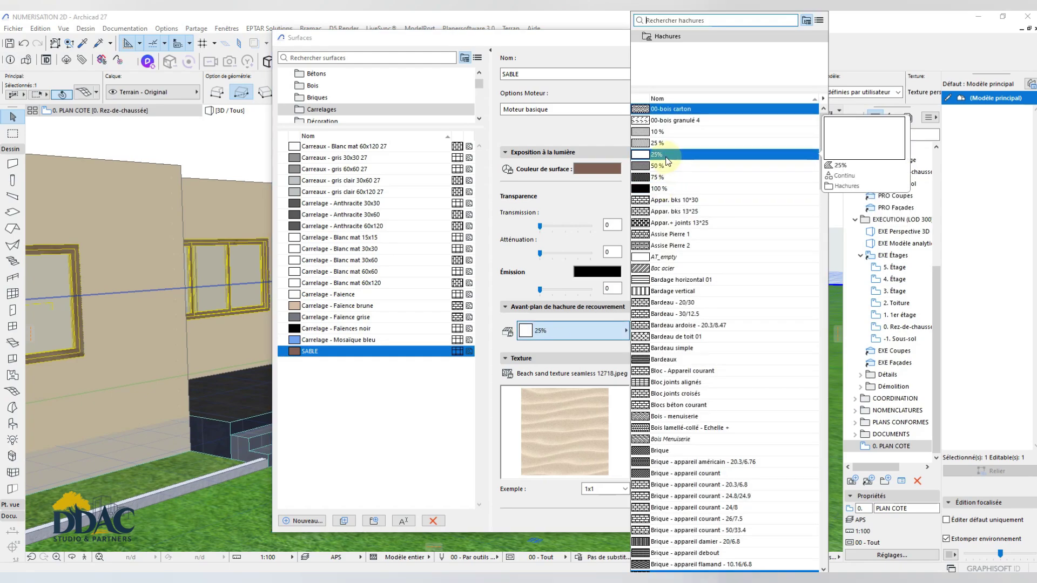
pyautogui.click(665, 156)
pyautogui.press('Return')
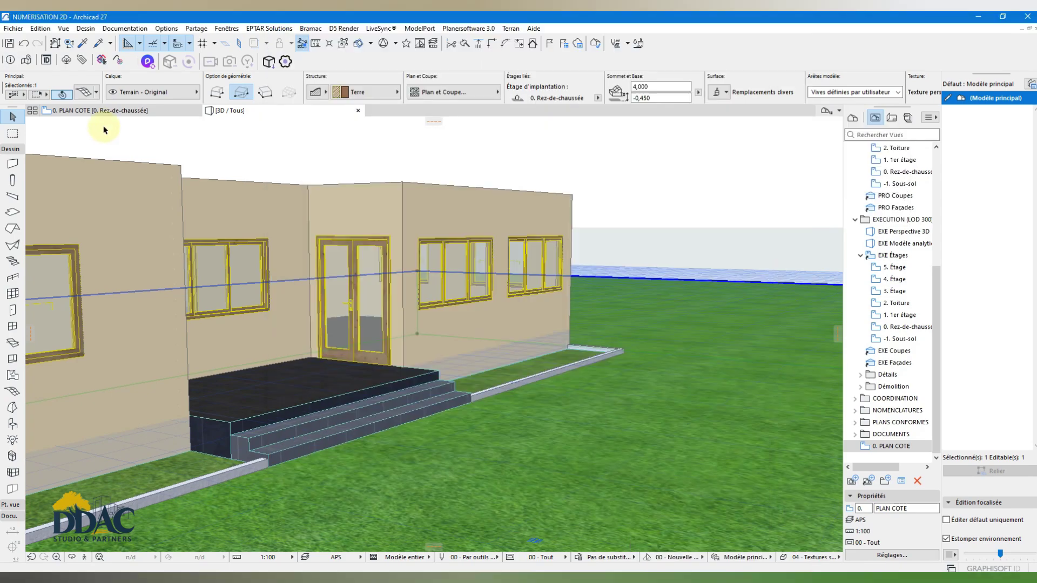
# Step: Override the terrain mesh's top surface with SABLE from the Carrelages folder and apply the mesh settings
pyautogui.click(84, 93)
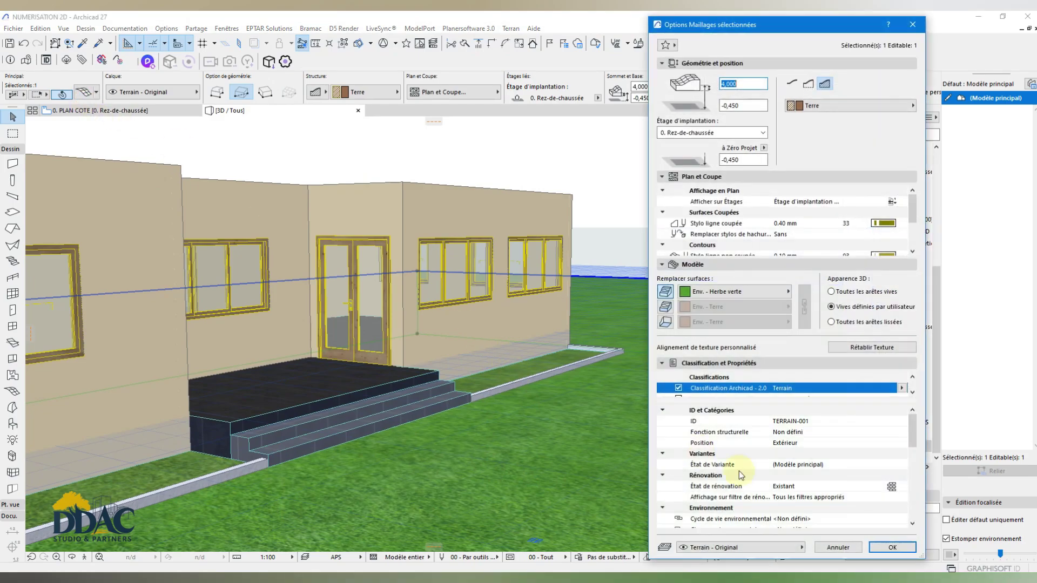
pyautogui.click(775, 292)
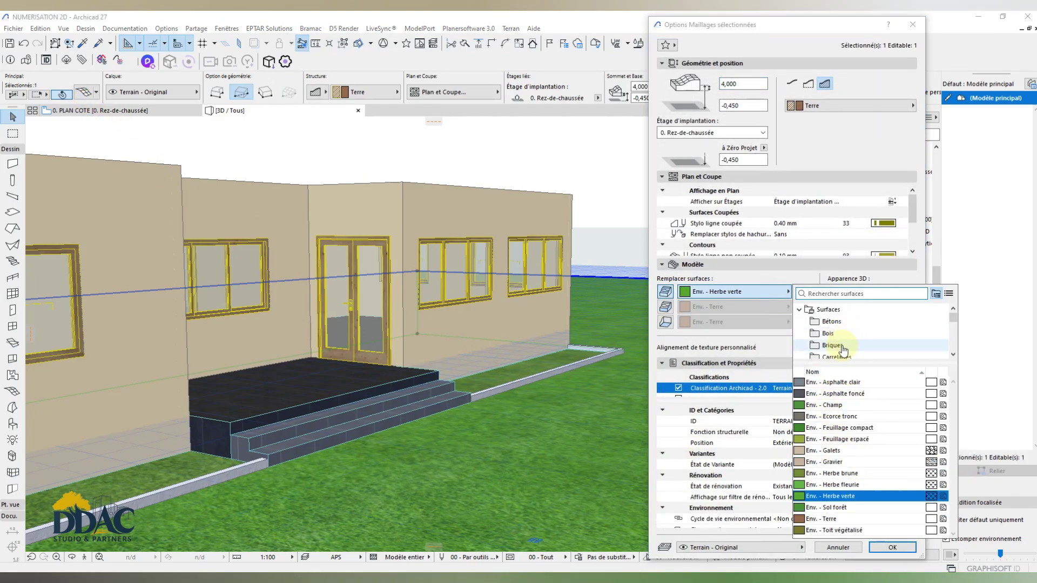
pyautogui.click(840, 354)
pyautogui.click(814, 568)
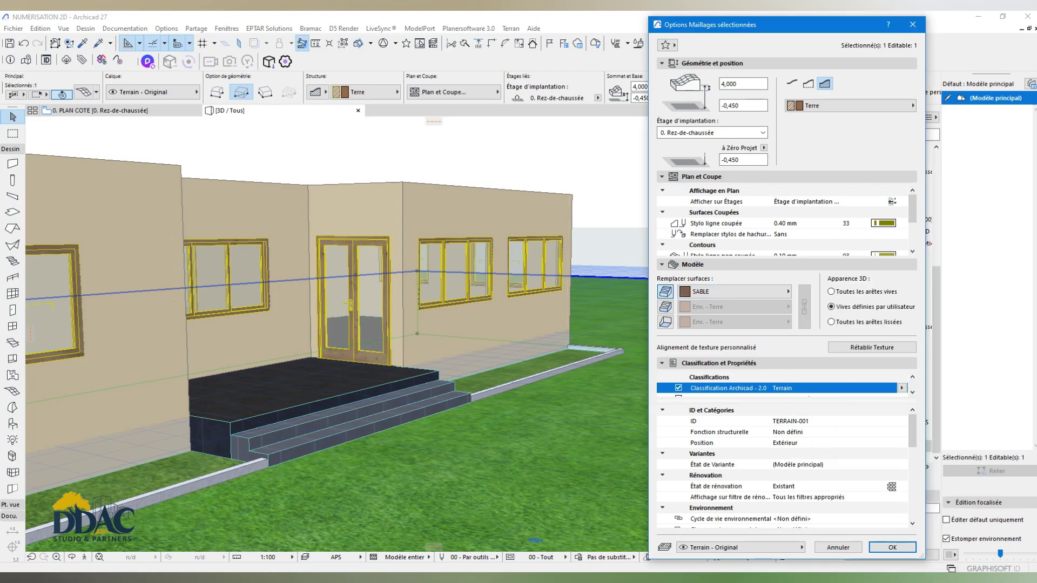
pyautogui.click(891, 547)
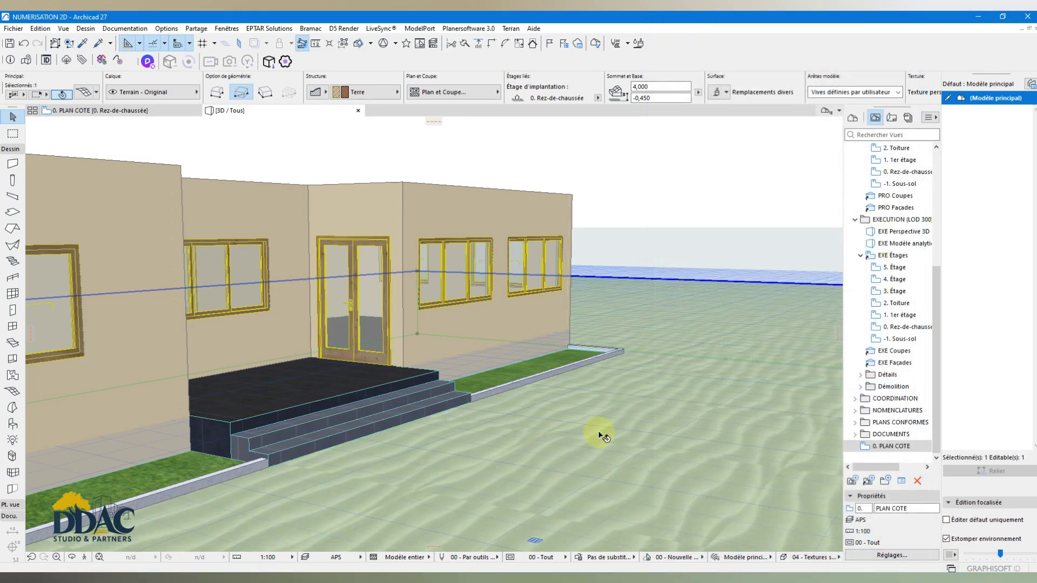
# Step: Deselect the mesh and examine the sand texture on the terrain around the house and entrance steps
pyautogui.keyDown('shift'); pyautogui.moveTo(597, 436); pyautogui.dragTo(412, 475, button='middle'); pyautogui.keyUp('shift')
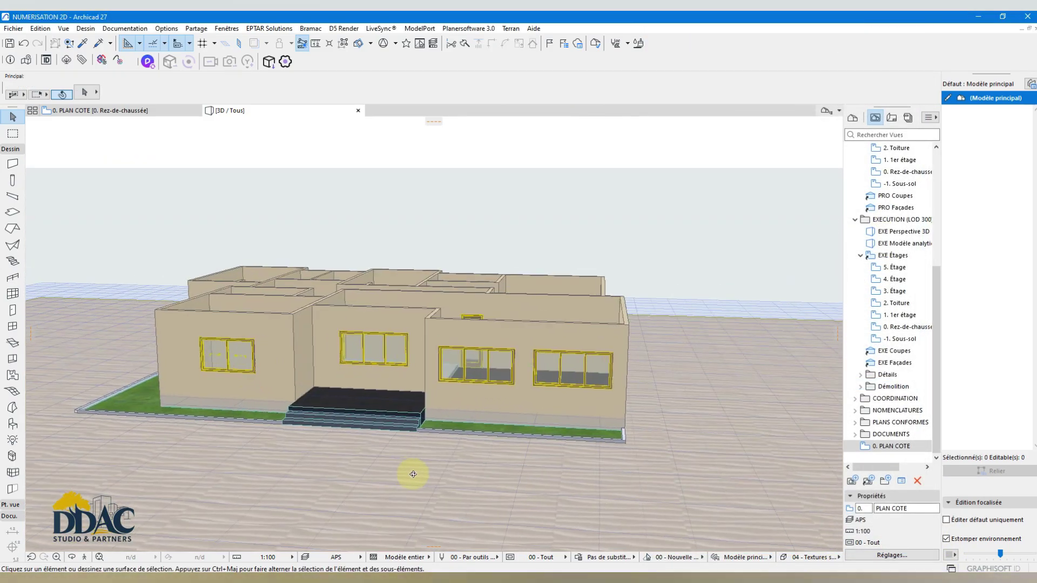
pyautogui.scroll(6, 672, 451)
pyautogui.moveTo(761, 427); pyautogui.dragTo(692, 498)
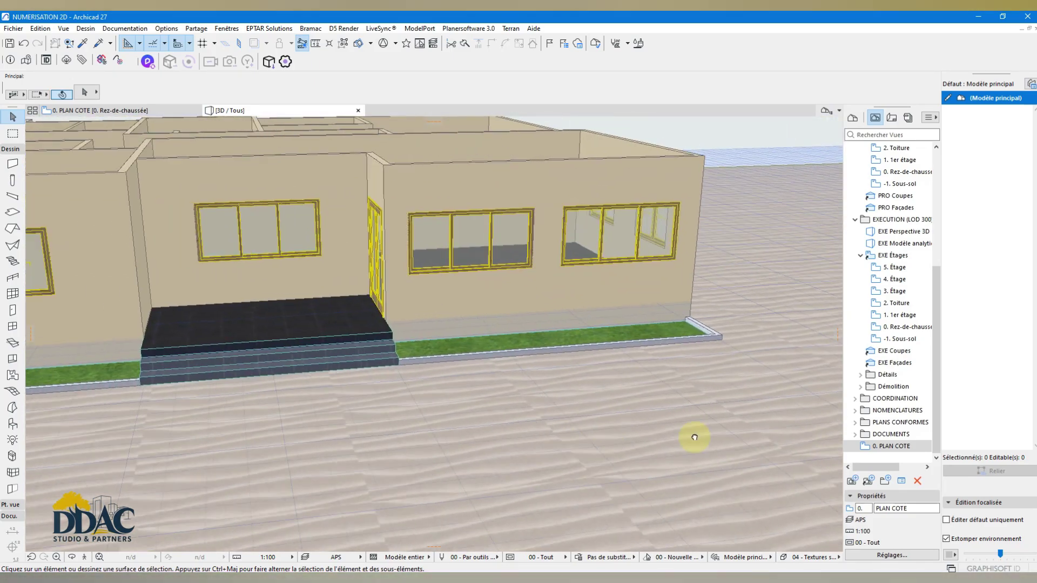
pyautogui.scroll(5, 485, 412)
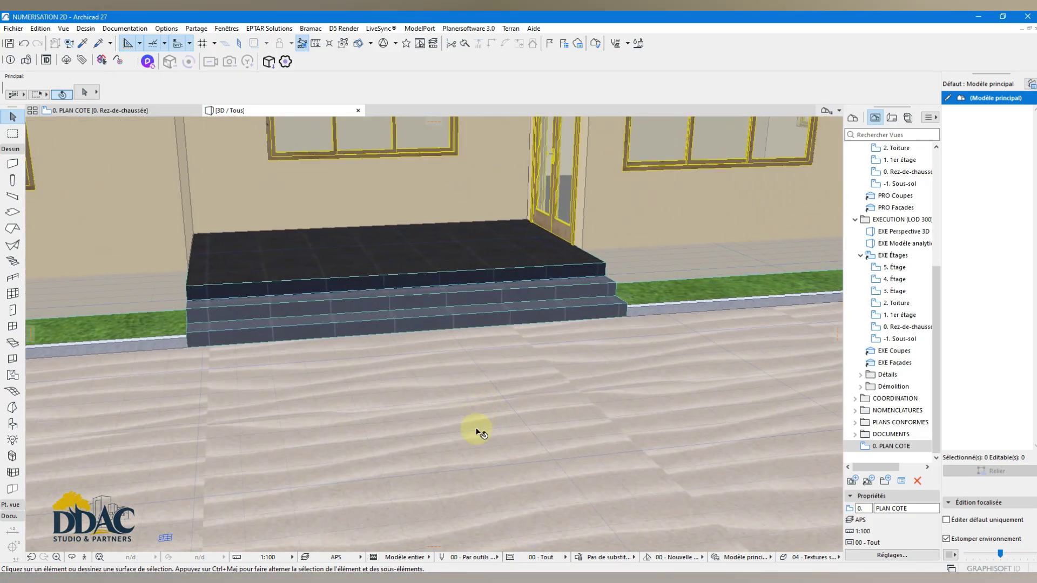
pyautogui.moveTo(475, 430); pyautogui.dragTo(551, 434)
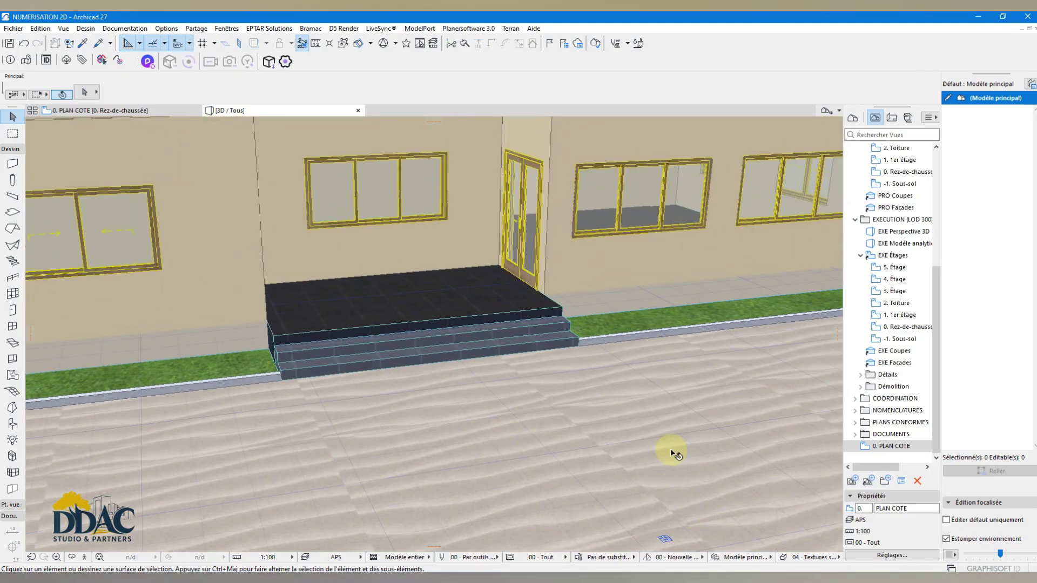
pyautogui.scroll(-5, 620, 430)
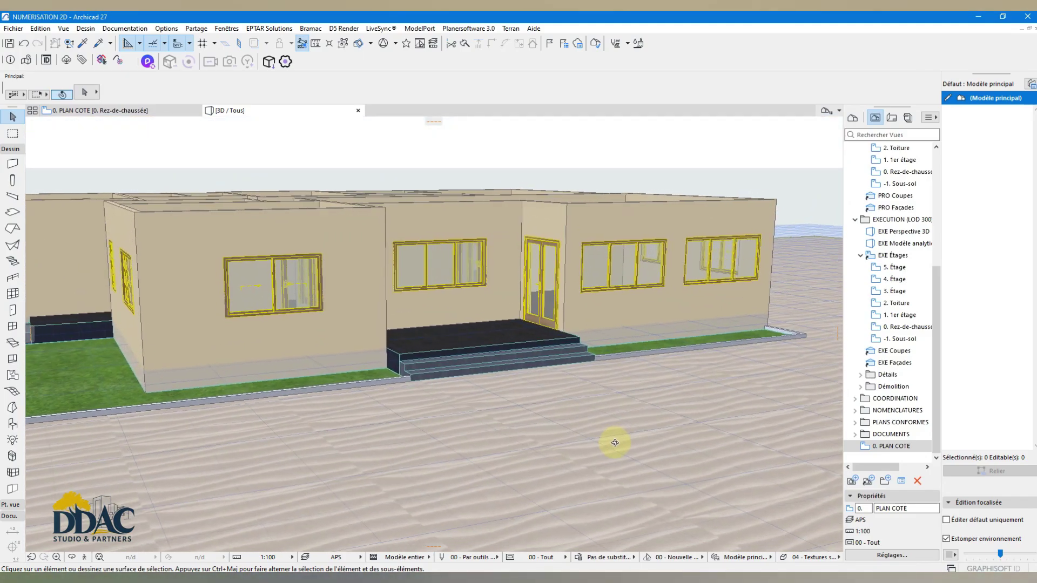
pyautogui.moveTo(664, 424); pyautogui.dragTo(609, 426)
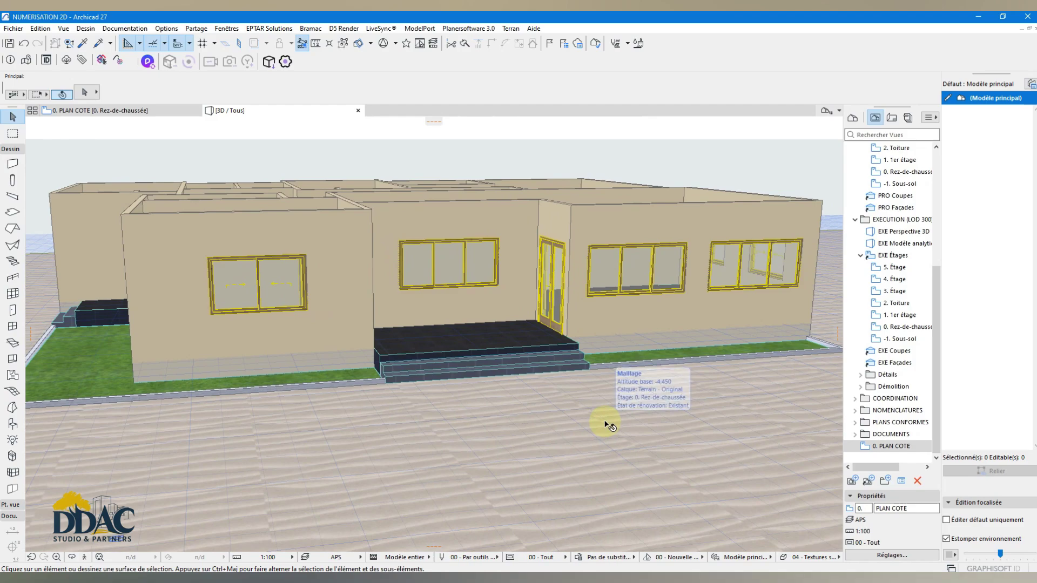